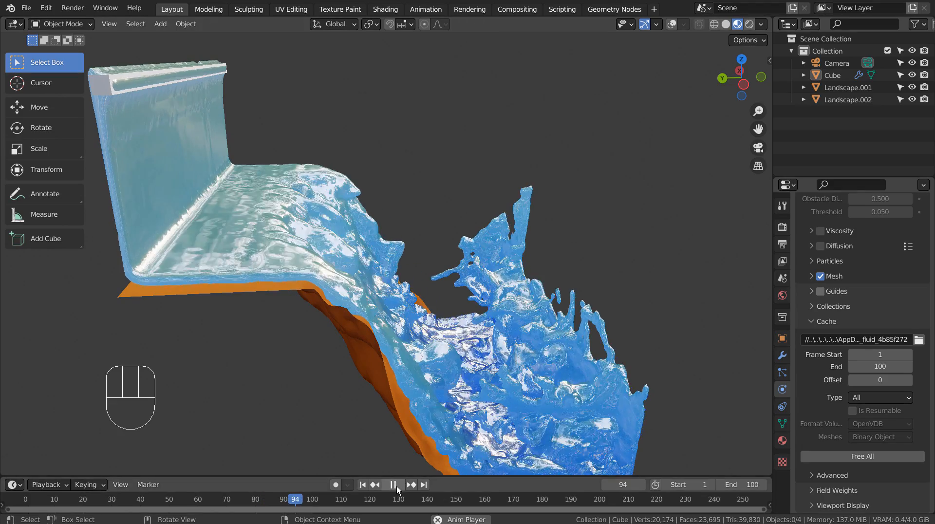
Stop the animation playback and examine the finished waterfall simulation from another angle.
{"action": "left_click", "coordinate": [394, 485]}
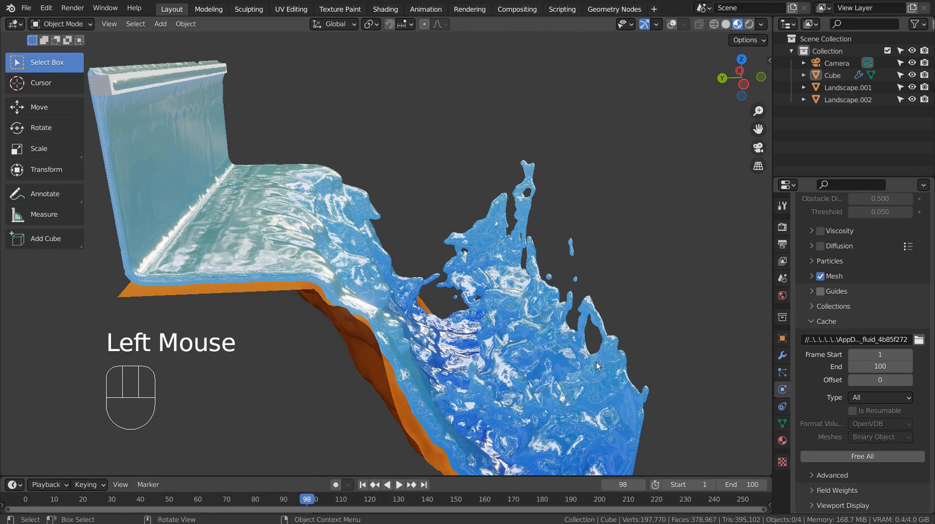
{"action": "middle_click_drag", "start_coordinate": [597, 361], "coordinate": [65, 393]}
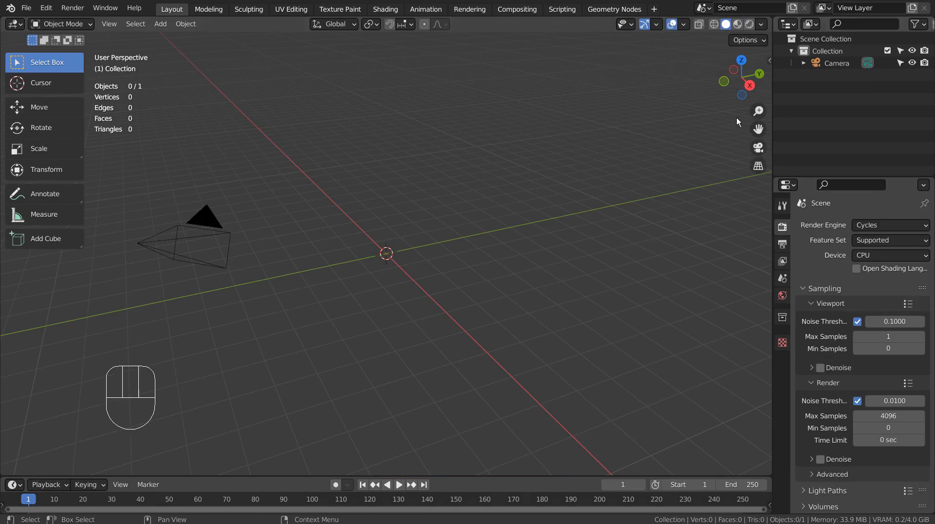
Add a Landscape mesh and apply the cliff operator preset to it.
{"action": "left_click", "coordinate": [422, 163]}
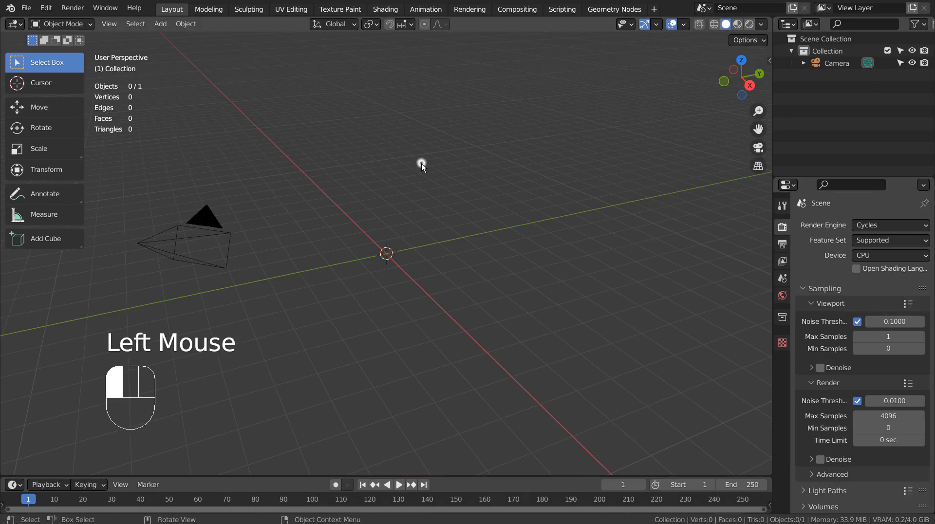
{"action": "key", "text": "shift+a"}
{"action": "mouse_move", "coordinate": [422, 162]}
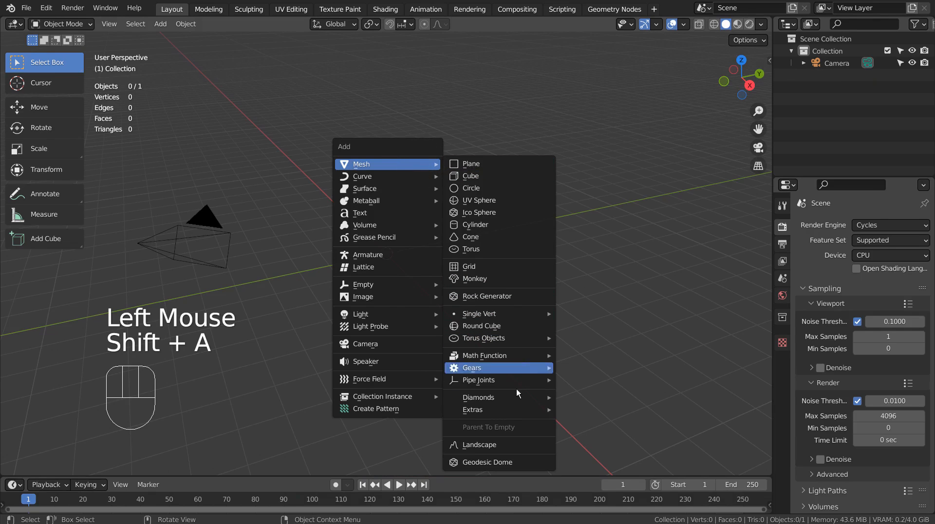
{"action": "left_click", "coordinate": [516, 443]}
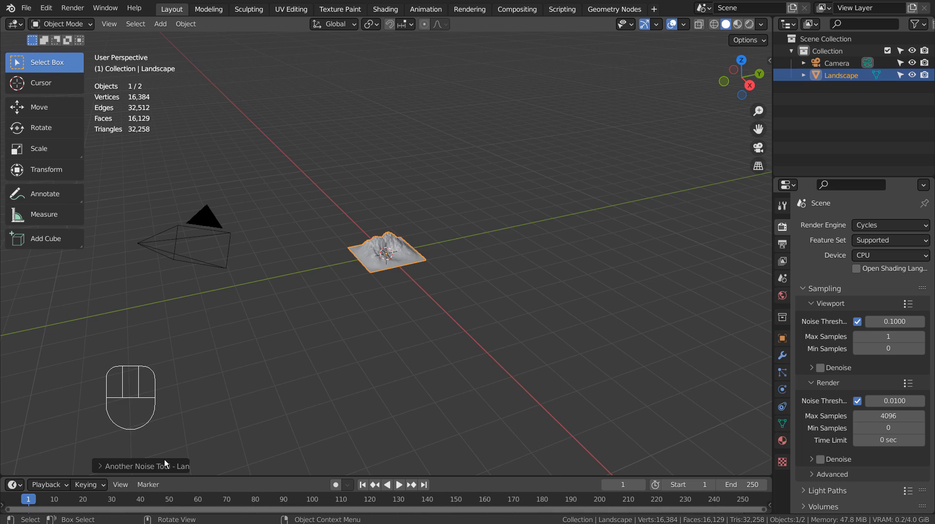
{"action": "left_click", "coordinate": [164, 464]}
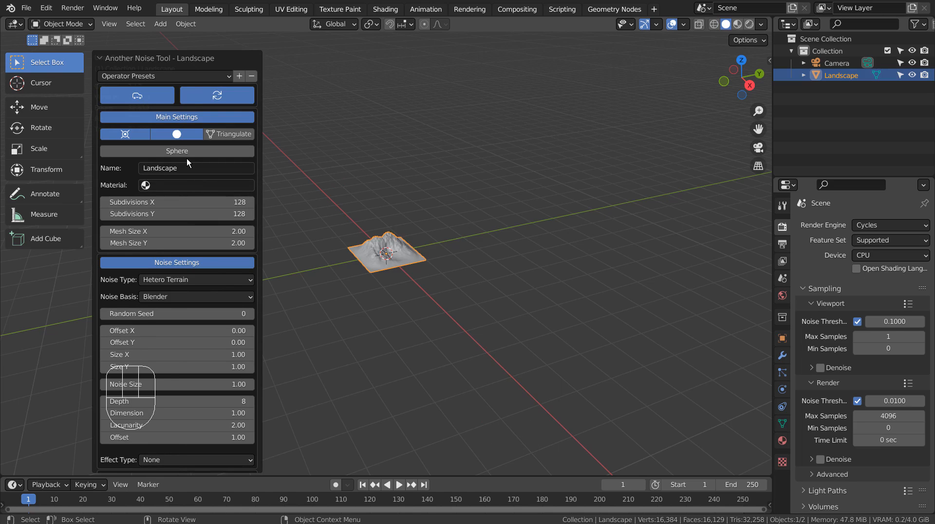
{"action": "left_click", "coordinate": [190, 76]}
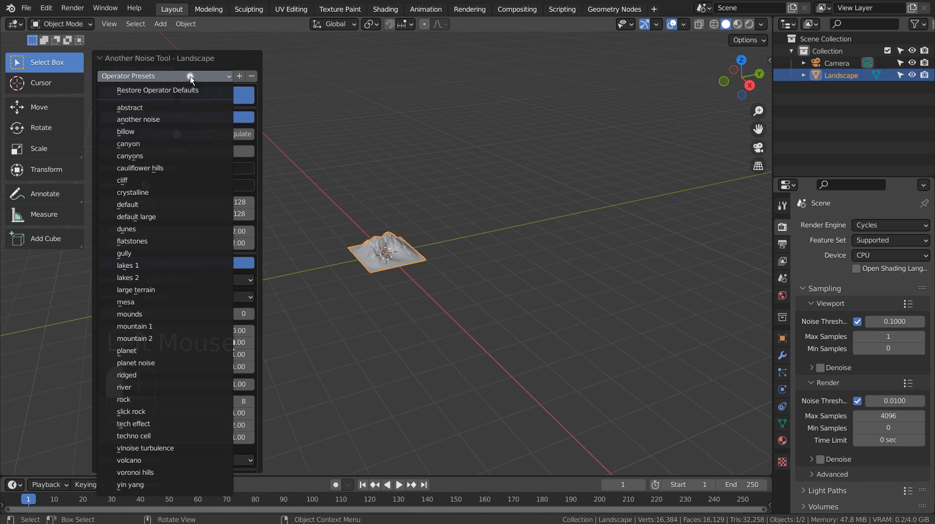
{"action": "left_click", "coordinate": [181, 182]}
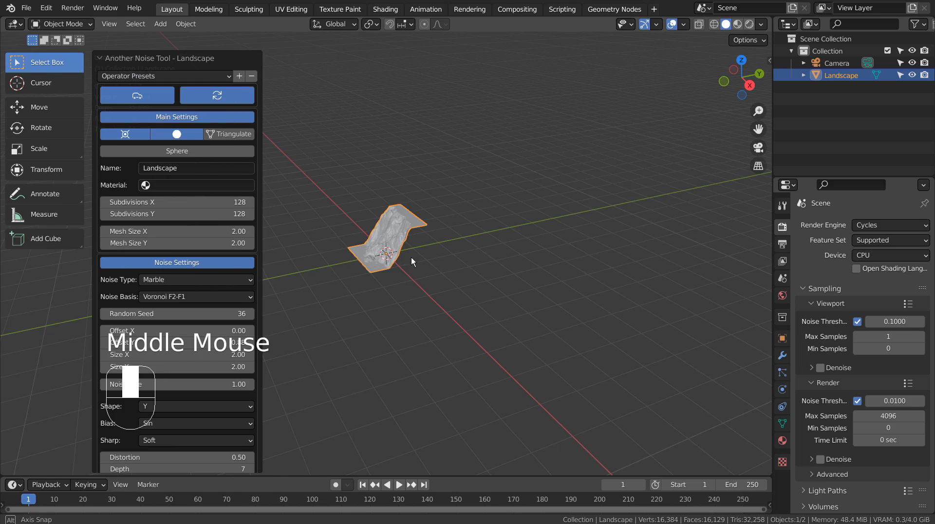
Try the Distorted Noise and Another Noise types on the cliff landscape and return it to Marble.
{"action": "middle_click_drag", "start_coordinate": [411, 257], "coordinate": [295, 276]}
{"action": "scroll", "coordinate": [420, 254], "scroll_direction": "up", "scroll_amount": 3}
{"action": "scroll", "coordinate": [420, 255], "scroll_direction": "up", "scroll_amount": 2}
{"action": "left_click", "coordinate": [227, 280]}
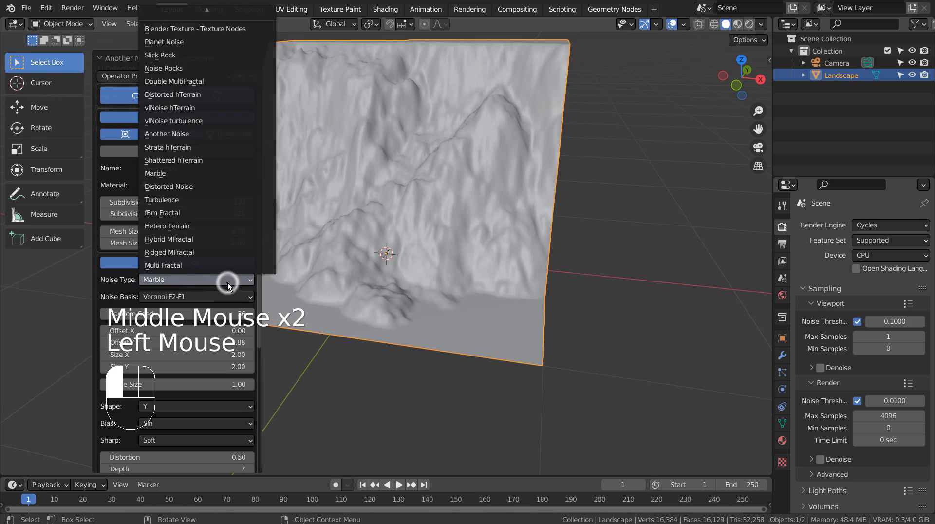
{"action": "left_click", "coordinate": [226, 187]}
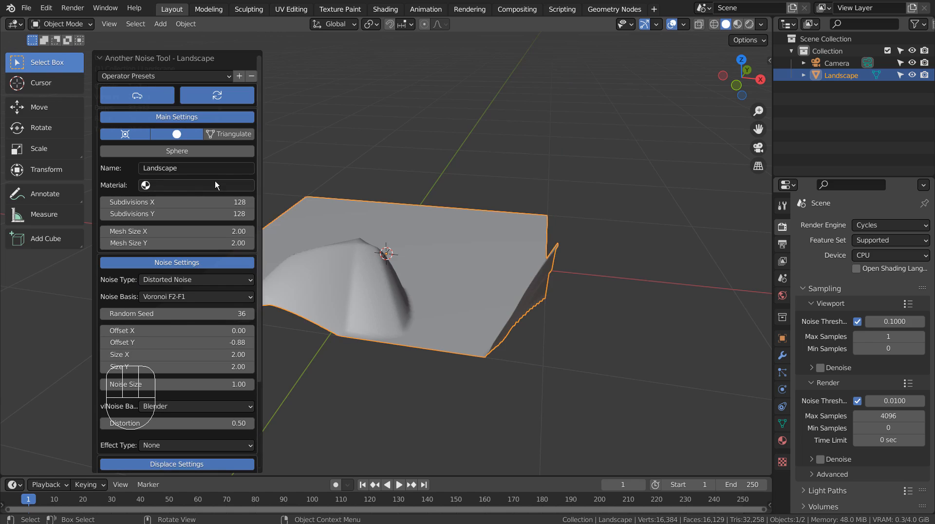
{"action": "left_click", "coordinate": [214, 279]}
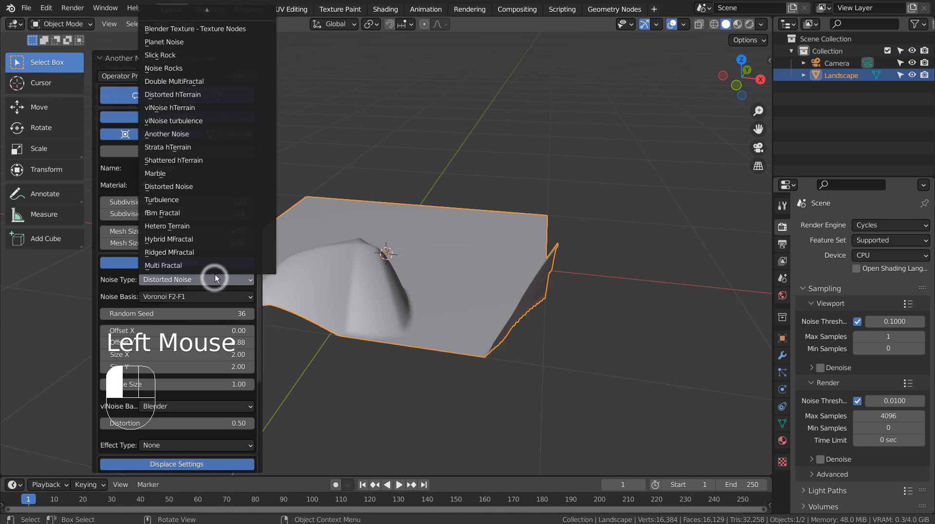
{"action": "left_click", "coordinate": [224, 134]}
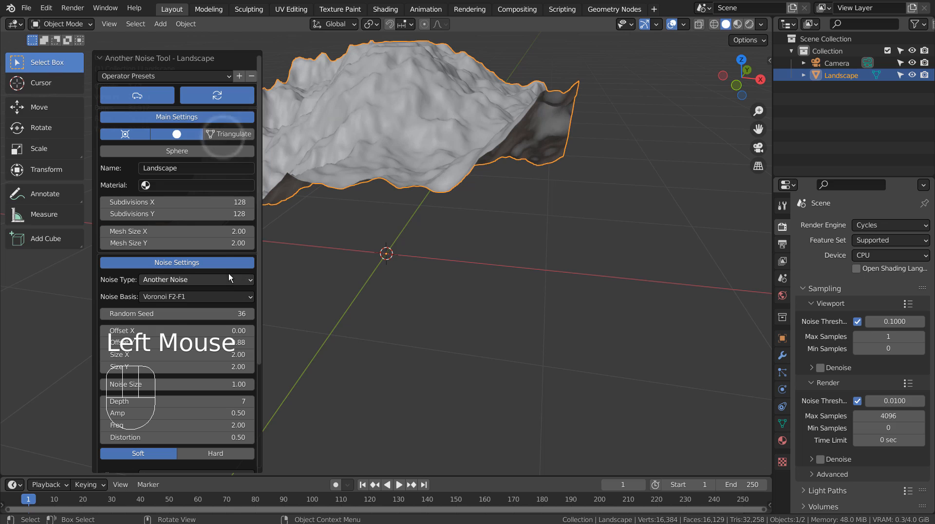
{"action": "middle_click_drag", "start_coordinate": [338, 227], "coordinate": [286, 261]}
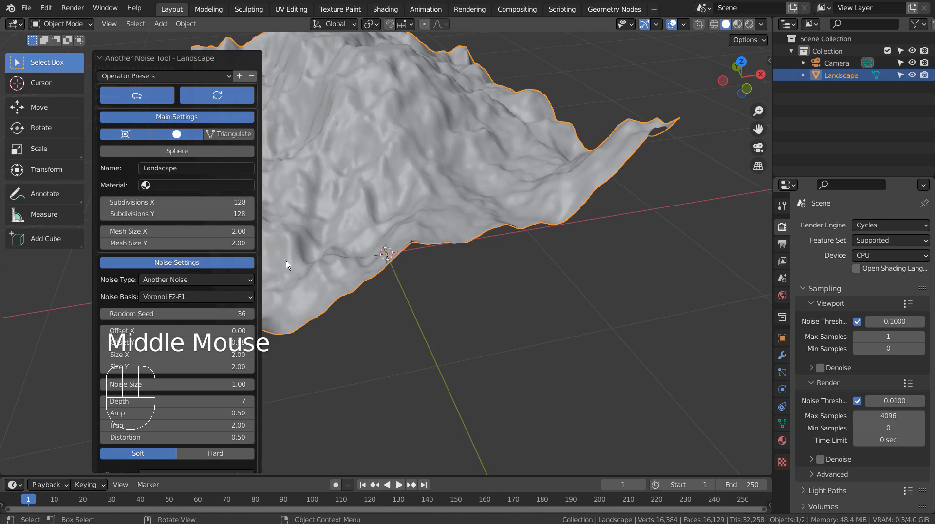
{"action": "left_click", "coordinate": [201, 281]}
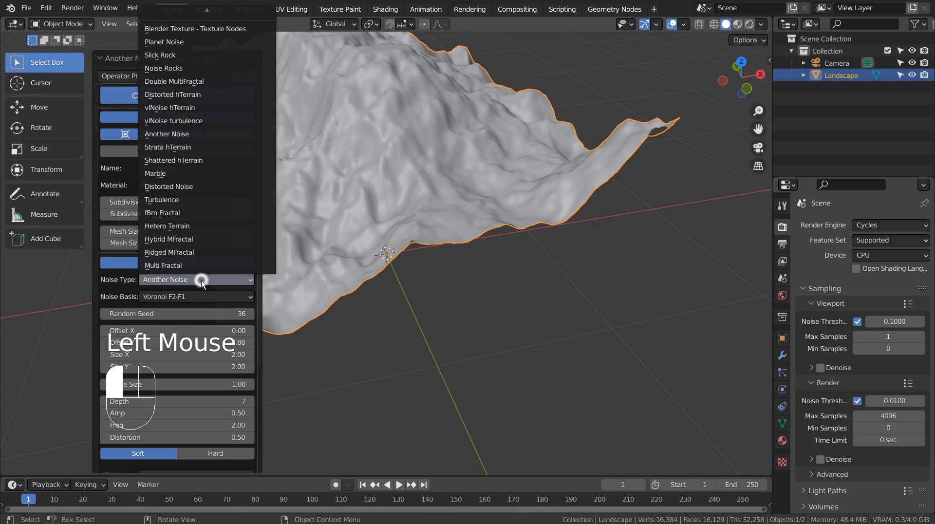
{"action": "left_click", "coordinate": [197, 173]}
{"action": "middle_click_drag", "start_coordinate": [554, 293], "coordinate": [493, 278]}
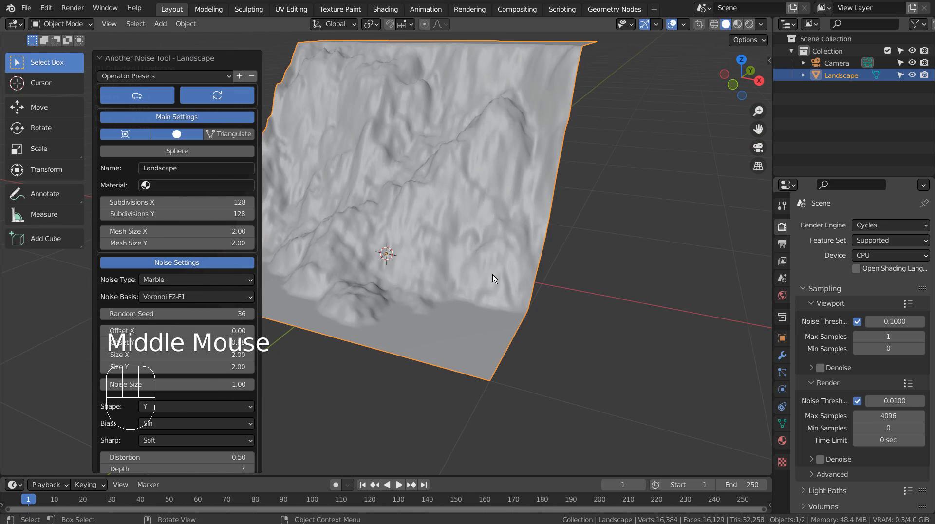
Add a 2 m cube at the origin around the cliff landscape.
{"action": "left_click", "coordinate": [603, 277]}
{"action": "scroll", "coordinate": [603, 277], "scroll_direction": "down", "scroll_amount": 2}
{"action": "middle_click_drag", "start_coordinate": [603, 277], "coordinate": [571, 312]}
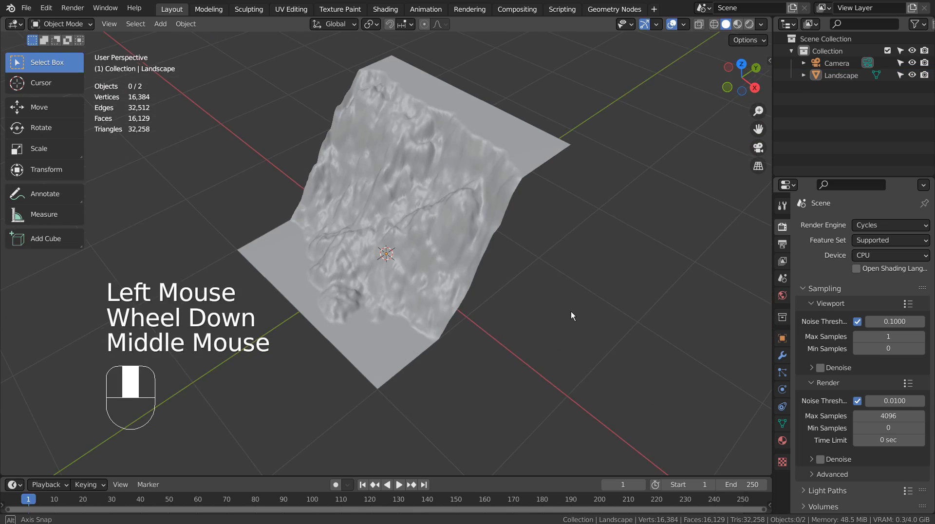
{"action": "key", "text": "shift+a"}
{"action": "mouse_move", "coordinate": [559, 266]}
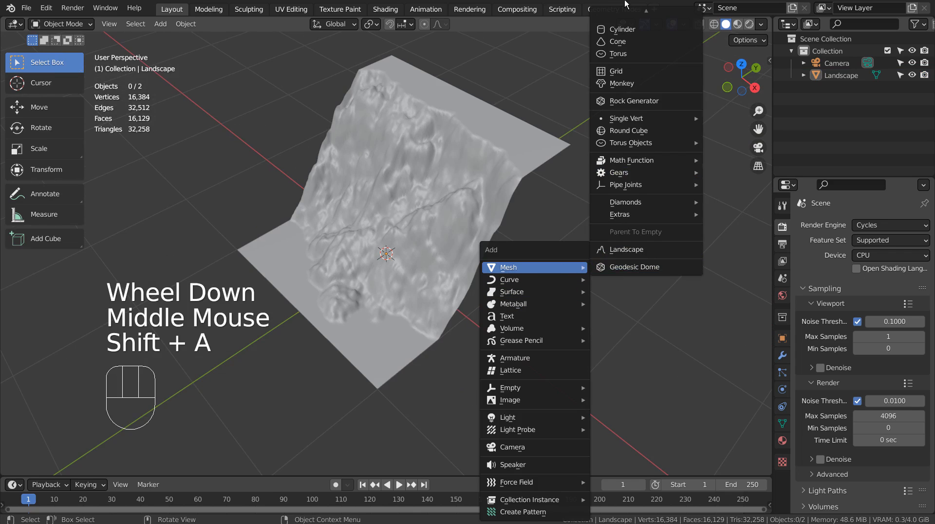
{"action": "left_click", "coordinate": [627, 22]}
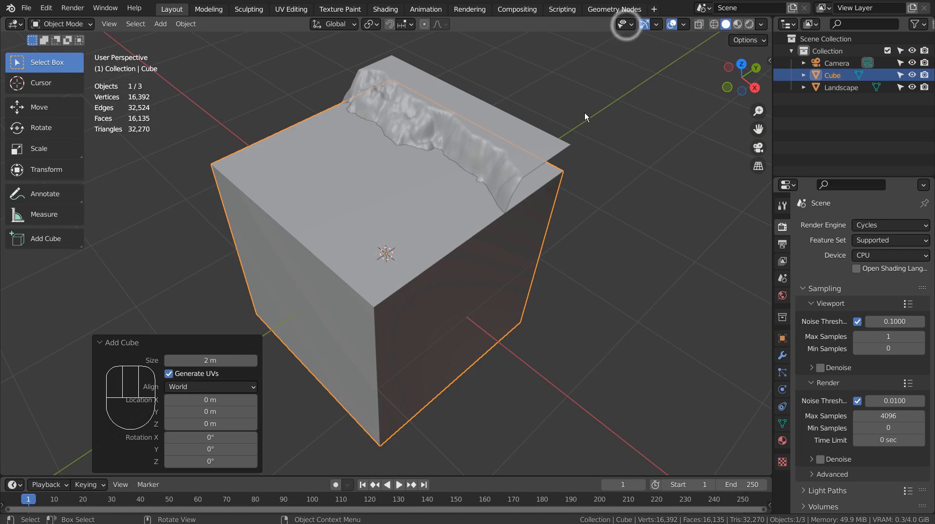
Show the scene in wireframe and move the cube 1 m up along Z so its base meets the landscape's lower level.
{"action": "key", "text": "shift+z"}
{"action": "key", "text": "KP_1"}
{"action": "key", "text": "KP_3"}
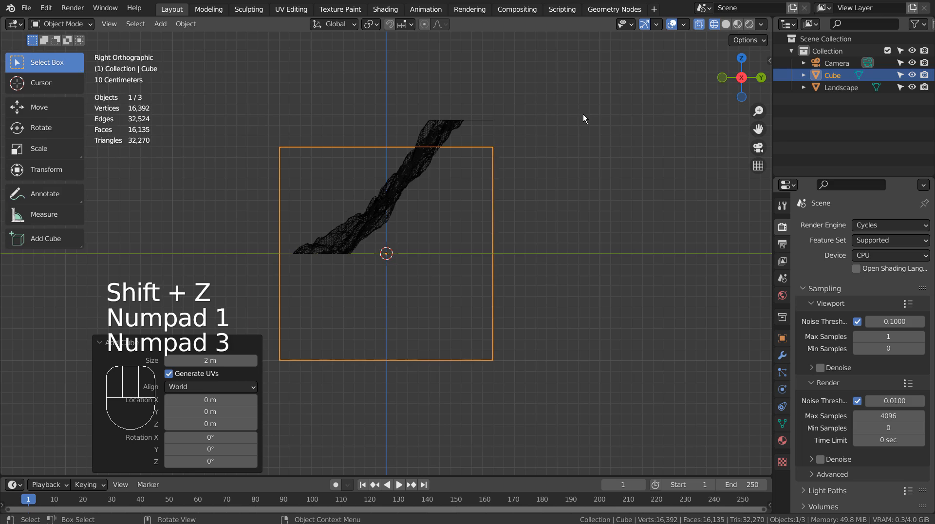
{"action": "key", "text": "g"}
{"action": "left_click", "coordinate": [583, 114]}
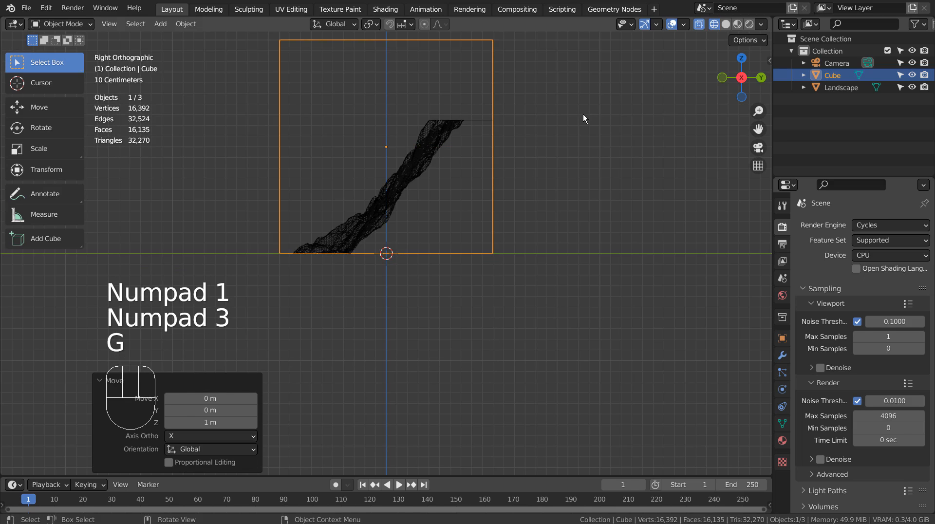
Duplicate the cube and shape the copy into a thin bar, scaled to about 0.045 and stretched about 22.1 times along X.
{"action": "middle_click_drag", "start_coordinate": [545, 65], "coordinate": [531, 247], "text": "shift"}
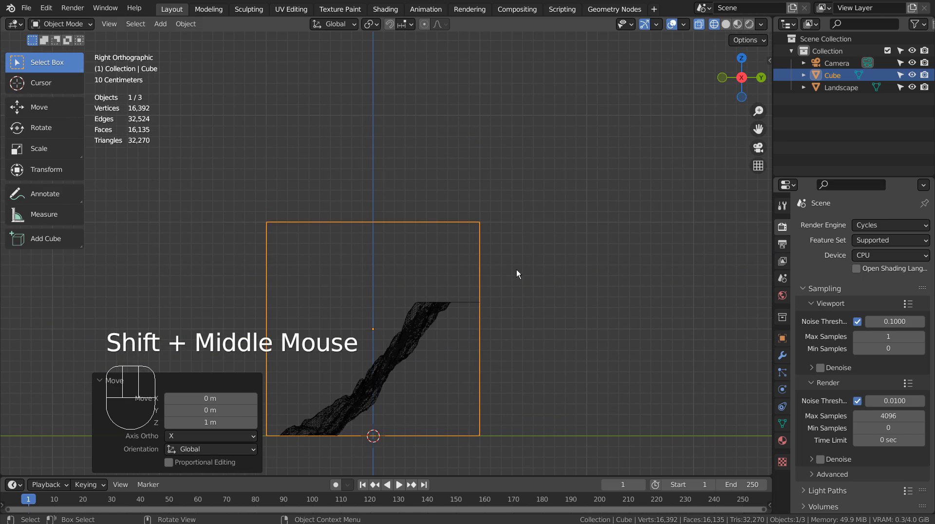
{"action": "middle_click_drag", "start_coordinate": [503, 288], "coordinate": [560, 302]}
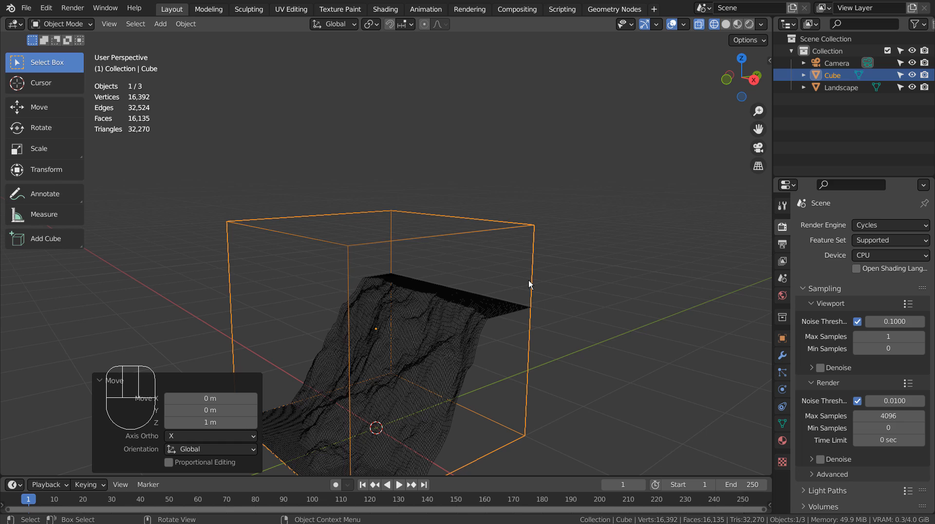
{"action": "key", "text": "KP_1"}
{"action": "key", "text": "shift+d"}
{"action": "key", "text": "s"}
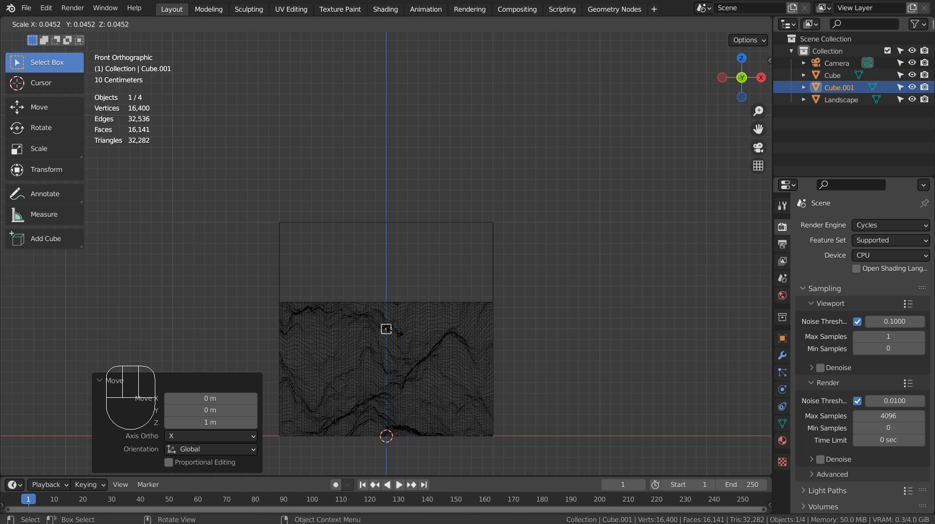
{"action": "left_click", "coordinate": [395, 332]}
{"action": "key", "text": "s"}
{"action": "key", "text": "x"}
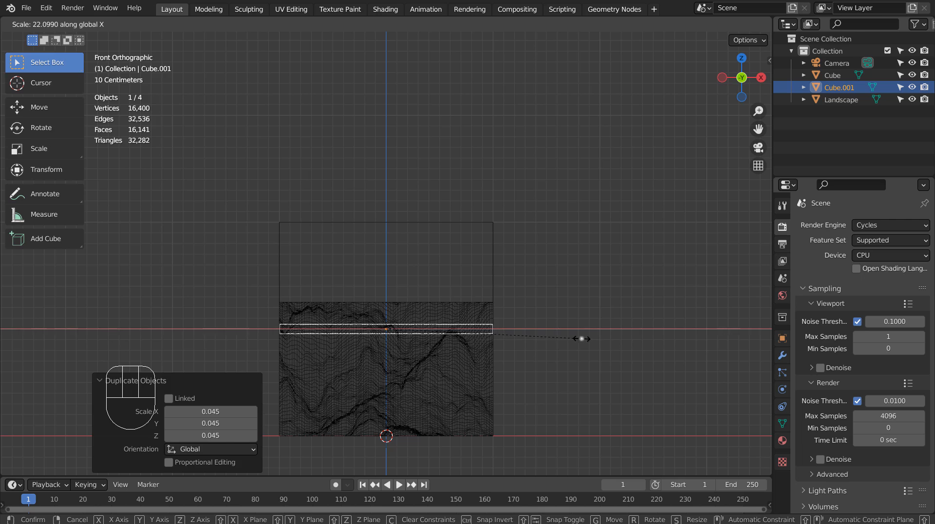
{"action": "left_click", "coordinate": [582, 338]}
Move the bar about 0.916 m up along Z and about 0.925 m along Y, placing it above the cliff's upper ledge.
{"action": "key", "text": "g"}
{"action": "key", "text": "z"}
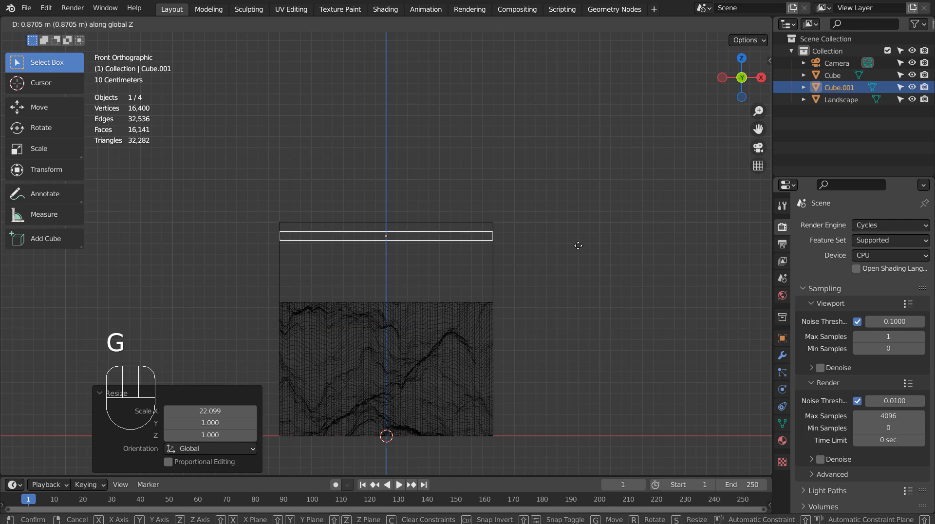
{"action": "left_click", "coordinate": [578, 243]}
{"action": "middle_click_drag", "start_coordinate": [577, 242], "coordinate": [466, 347]}
{"action": "key", "text": "KP_3"}
{"action": "key", "text": "g"}
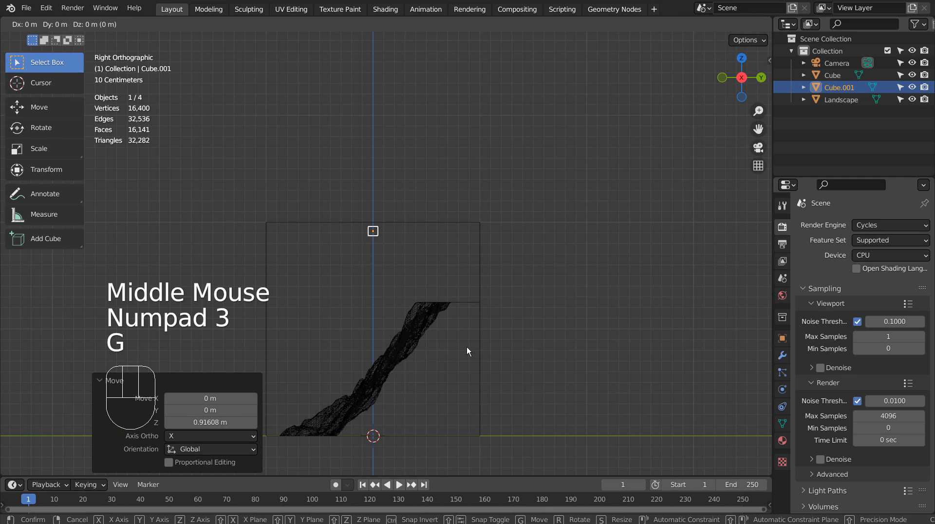
{"action": "key", "text": "y"}
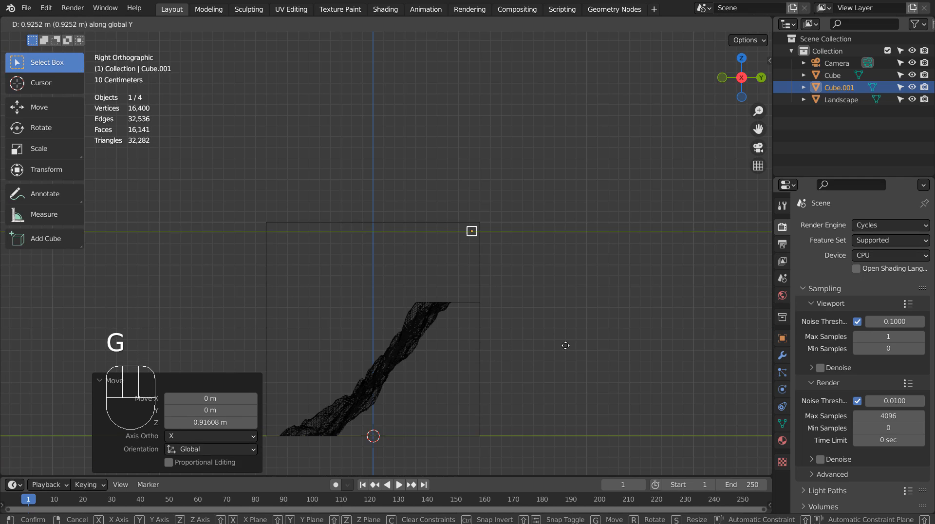
{"action": "left_click", "coordinate": [565, 346]}
{"action": "middle_click_drag", "start_coordinate": [565, 345], "coordinate": [669, 338]}
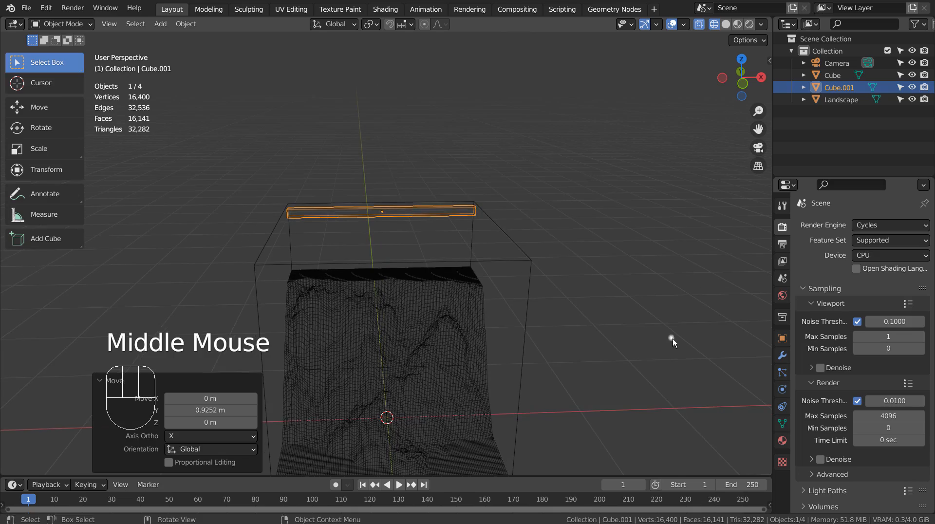
{"action": "left_click", "coordinate": [671, 337]}
Select the landscape and add Fluid physics to it.
{"action": "mouse_move", "coordinate": [592, 380]}
{"action": "middle_mouse_down"}
{"action": "mouse_move", "coordinate": [662, 370]}
{"action": "mouse_move", "coordinate": [646, 382]}
{"action": "mouse_move", "coordinate": [551, 391]}
{"action": "mouse_move", "coordinate": [490, 380]}
{"action": "middle_mouse_up"}
{"action": "key", "text": "shift+z"}
{"action": "key", "text": "shift+z"}
{"action": "left_click", "coordinate": [437, 302]}
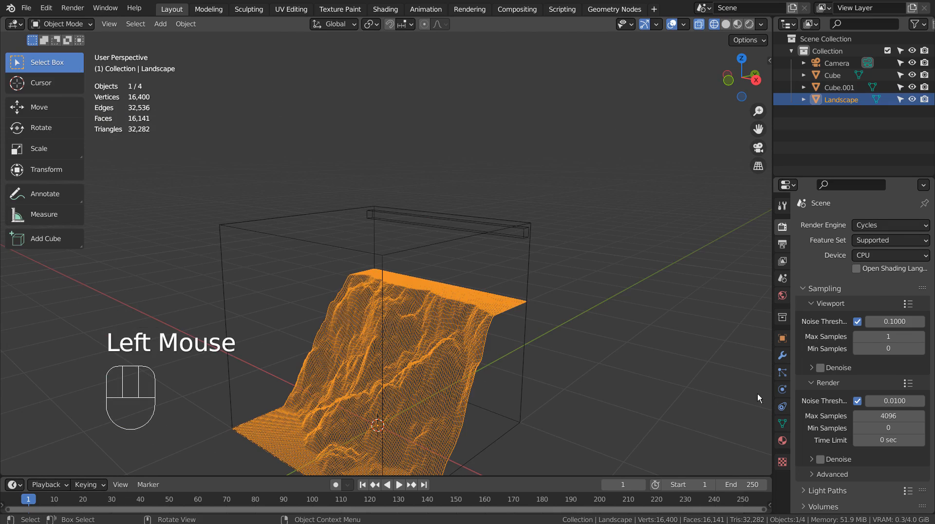
{"action": "left_click", "coordinate": [783, 406]}
{"action": "left_click", "coordinate": [783, 392]}
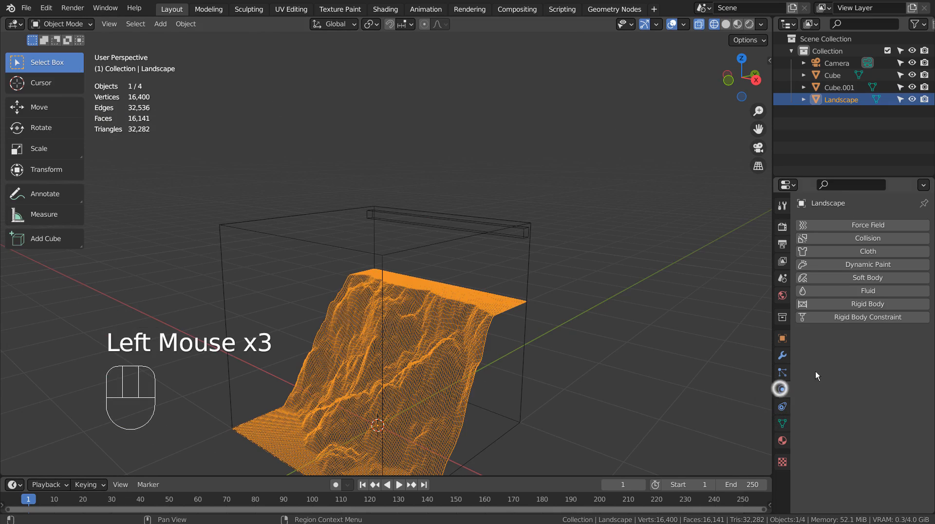
{"action": "left_click", "coordinate": [863, 291]}
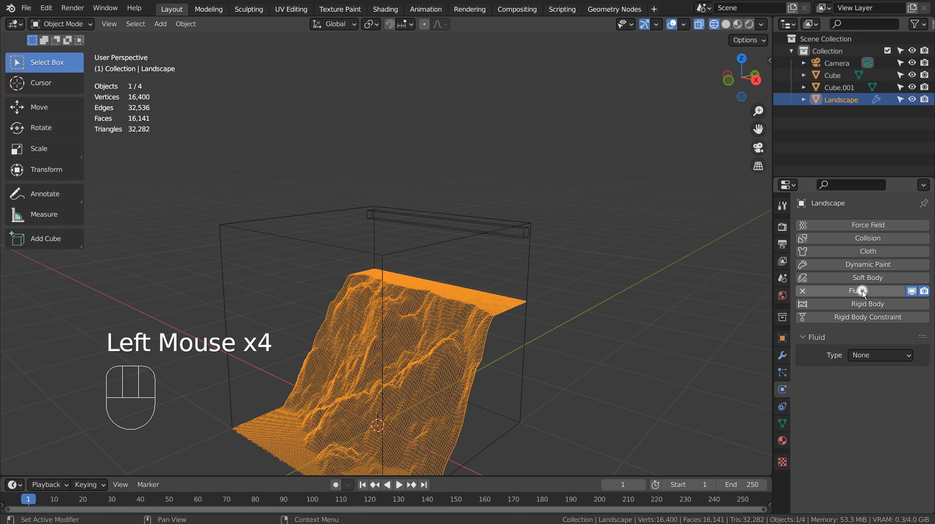
Set the landscape's fluid type to Effector, with sampling substeps of 1 and a surface thickness of 1.
{"action": "left_click", "coordinate": [882, 354]}
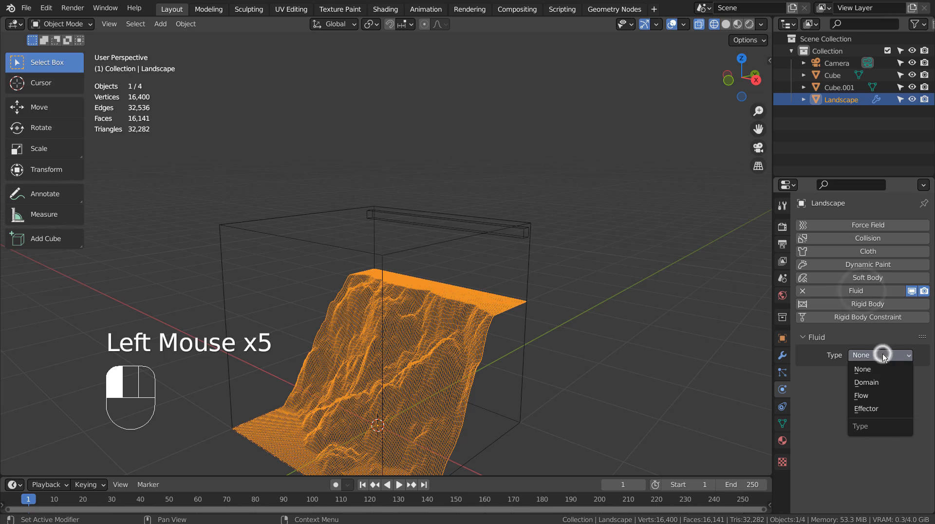
{"action": "left_click", "coordinate": [884, 409]}
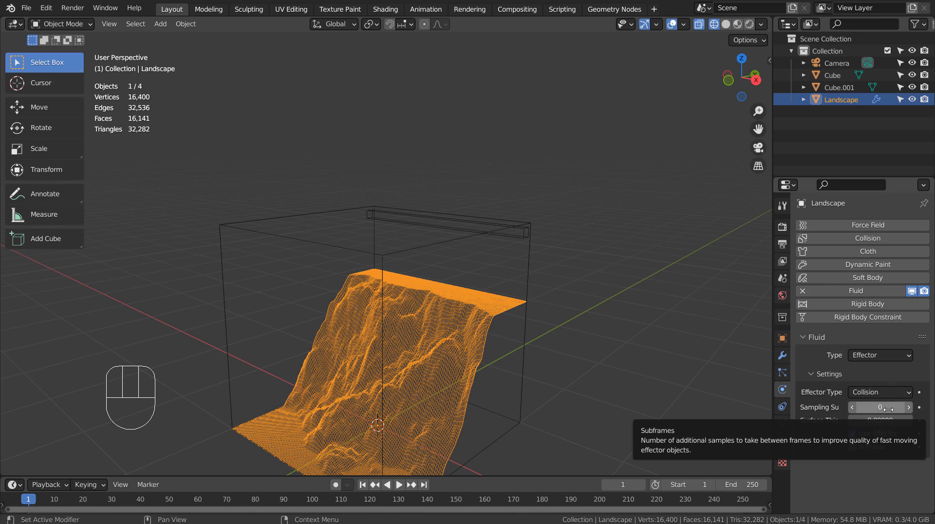
{"action": "left_click", "coordinate": [887, 408]}
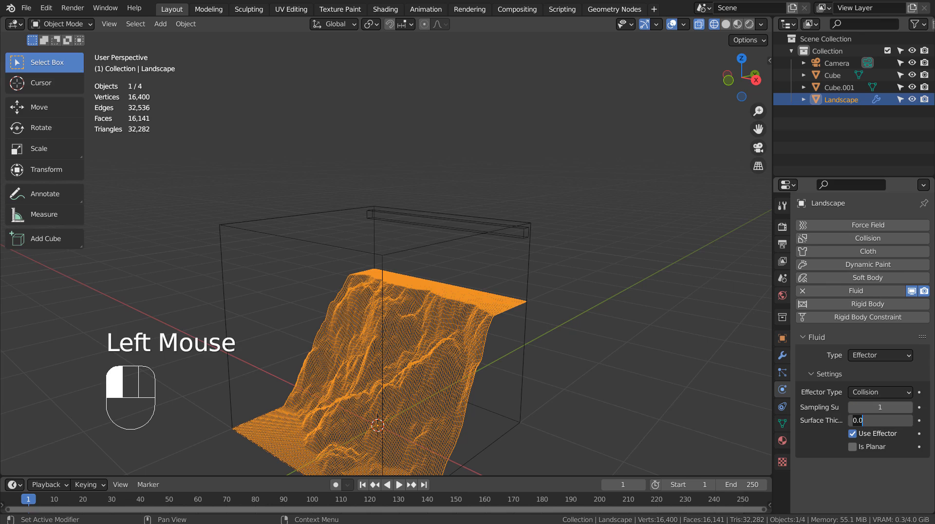
{"action": "left_click", "coordinate": [887, 408]}
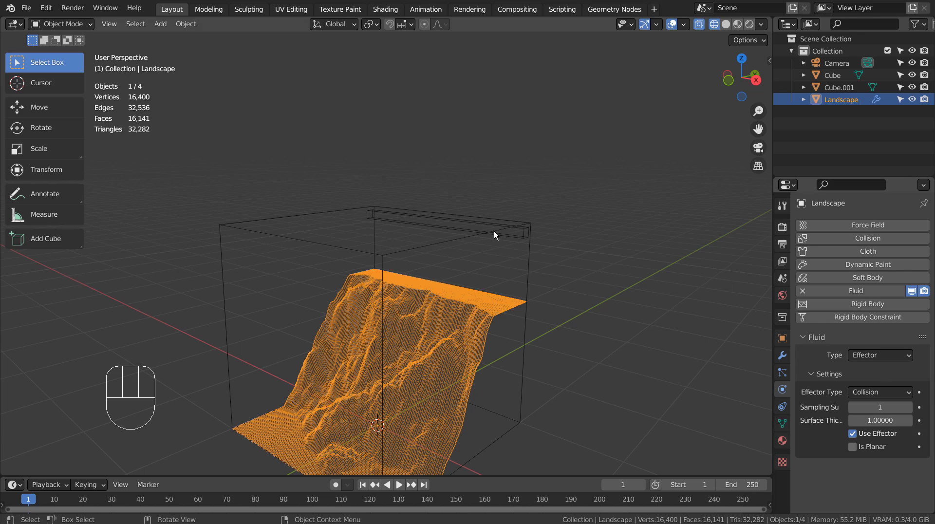
Select the large cube around the landscape and add Fluid physics to it with the type Domain.
{"action": "left_click", "coordinate": [510, 236]}
{"action": "left_click", "coordinate": [527, 245]}
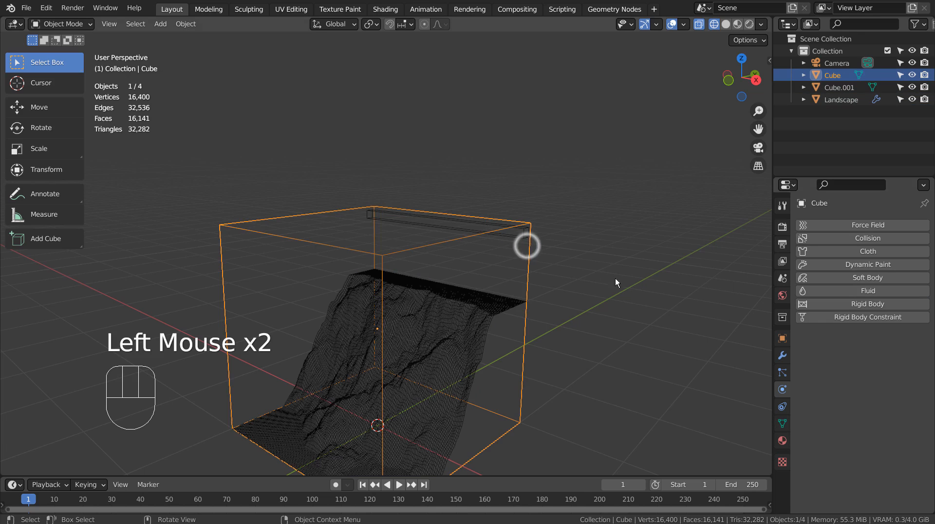
{"action": "left_click", "coordinate": [856, 291]}
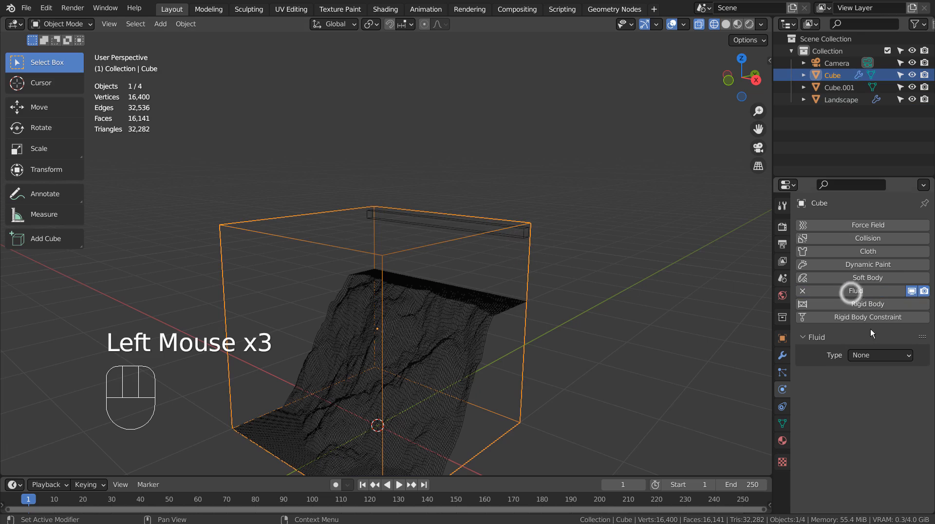
{"action": "left_click", "coordinate": [878, 357]}
{"action": "left_click", "coordinate": [883, 382]}
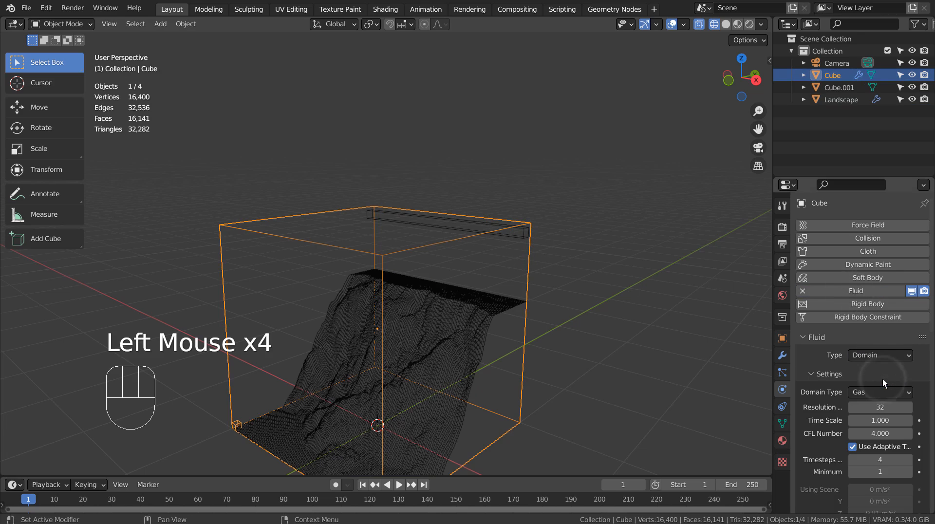
Set the domain's resolution divisions to 80 and look through its remaining gas and cache settings.
{"action": "left_click", "coordinate": [883, 405]}
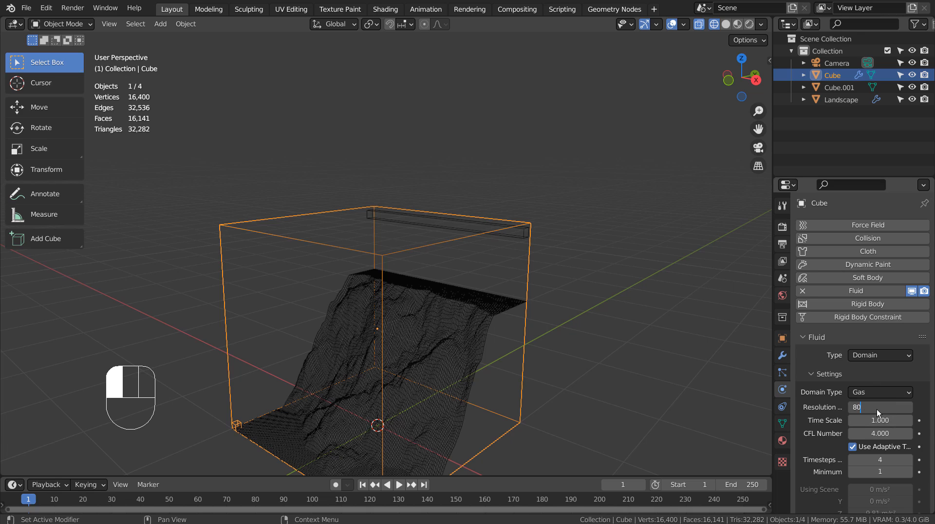
{"action": "scroll", "coordinate": [877, 409], "scroll_direction": "down", "scroll_amount": 5}
{"action": "scroll", "coordinate": [877, 409], "scroll_direction": "down", "scroll_amount": 7}
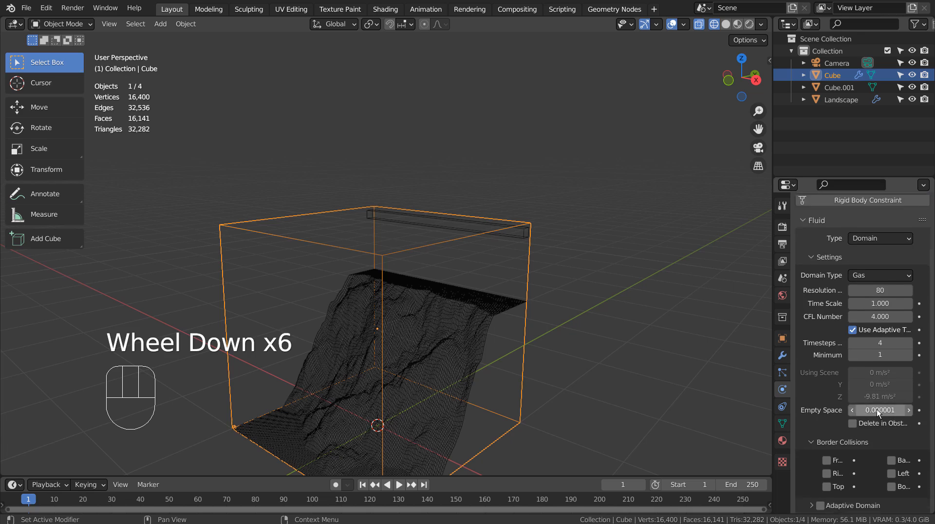
{"action": "scroll", "coordinate": [877, 410], "scroll_direction": "down", "scroll_amount": 2}
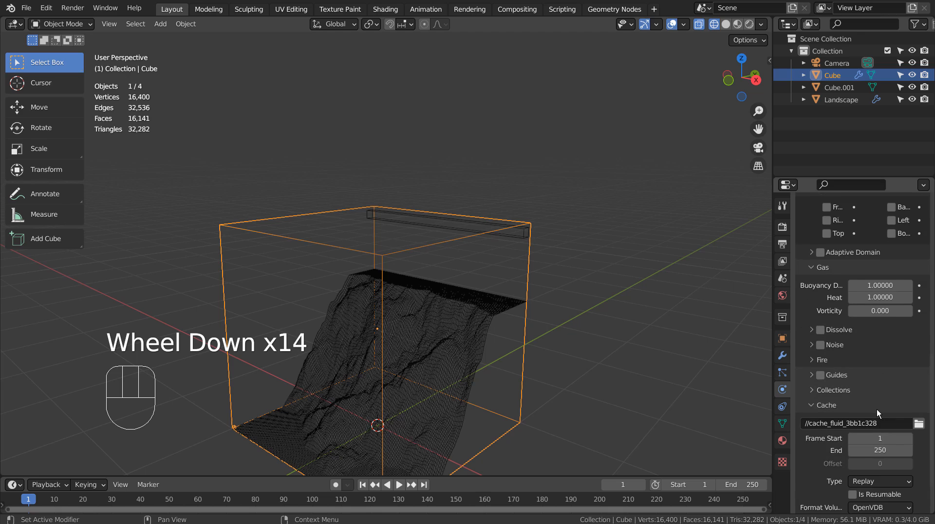
{"action": "scroll", "coordinate": [877, 410], "scroll_direction": "down", "scroll_amount": 2}
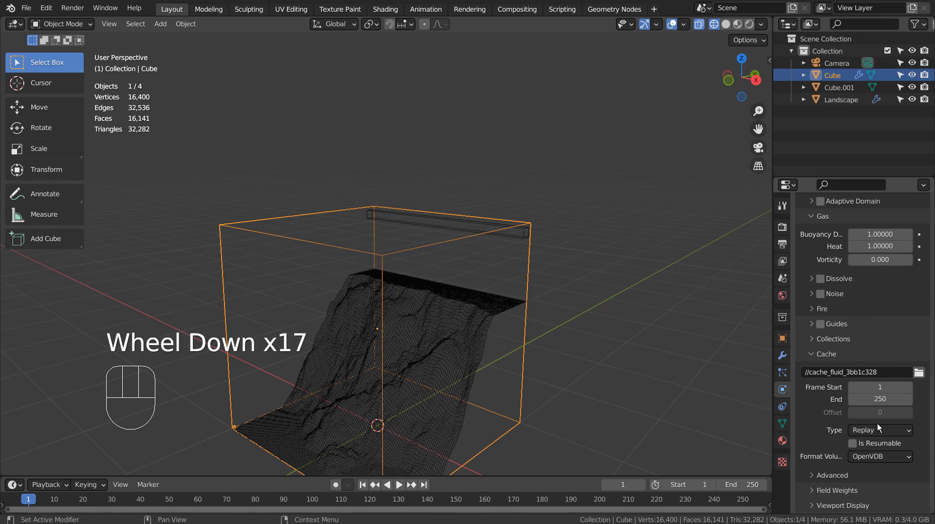
Add Fluid physics to the thin bar with the type Flow and the flow type Liquid.
{"action": "left_click", "coordinate": [424, 226]}
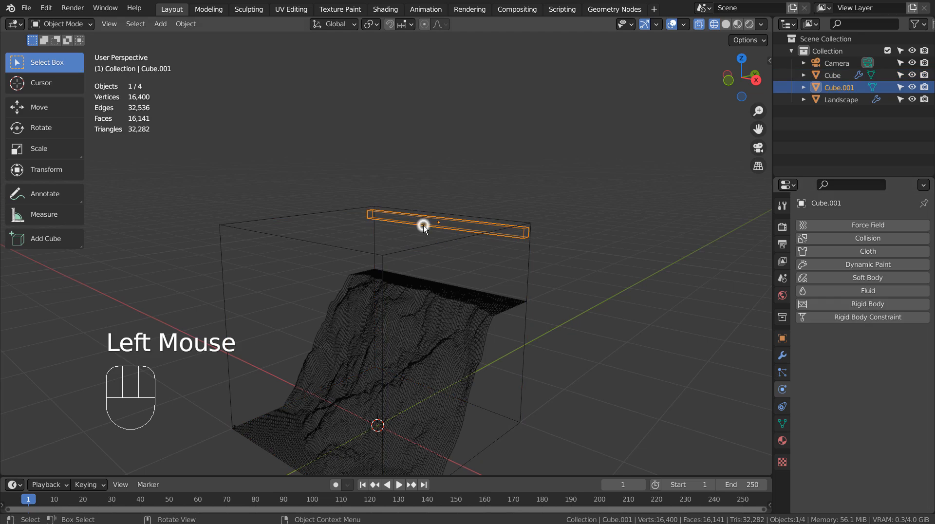
{"action": "left_click", "coordinate": [854, 291]}
{"action": "left_click", "coordinate": [884, 355]}
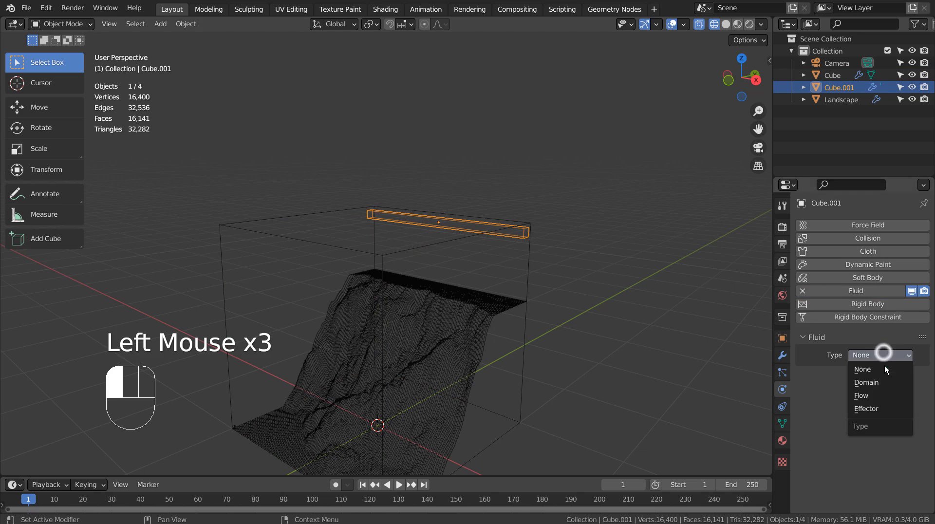
{"action": "left_click", "coordinate": [887, 396]}
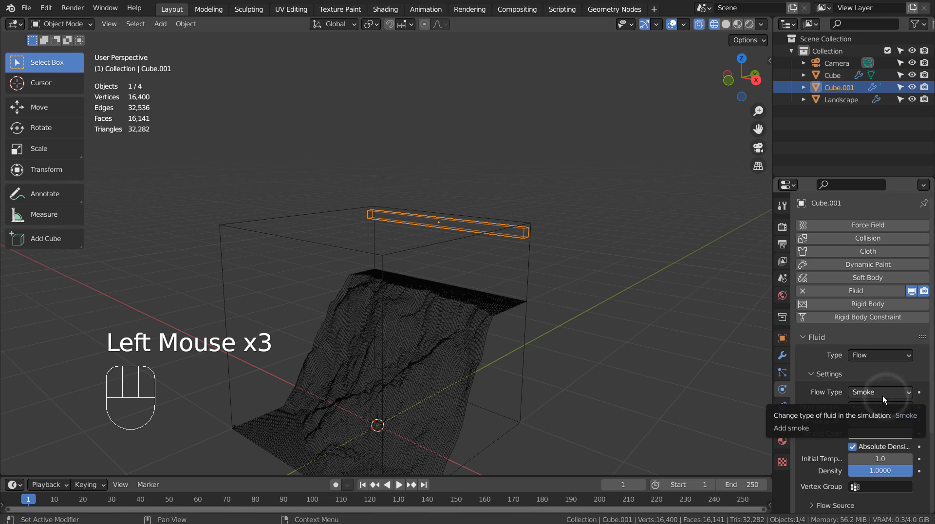
{"action": "left_click", "coordinate": [883, 396]}
{"action": "left_click", "coordinate": [879, 450]}
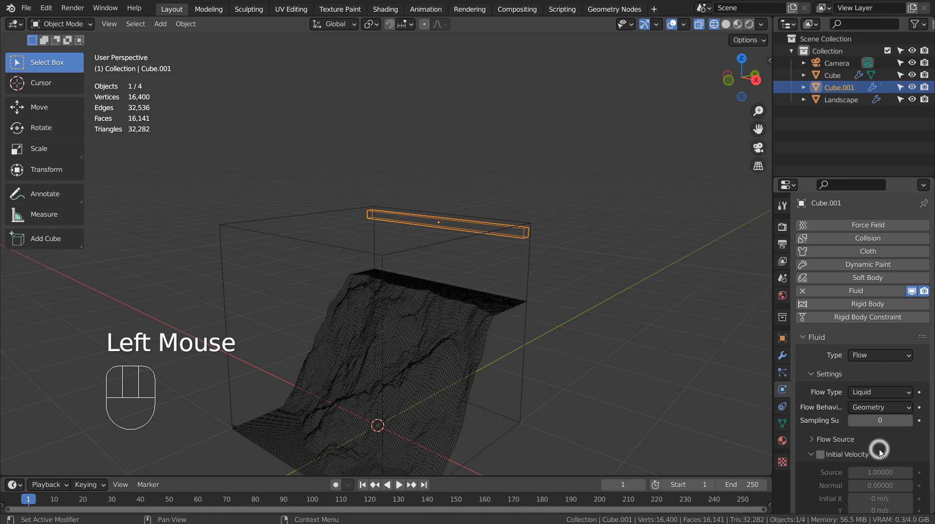
{"action": "scroll", "coordinate": [880, 414], "scroll_direction": "down", "scroll_amount": 5}
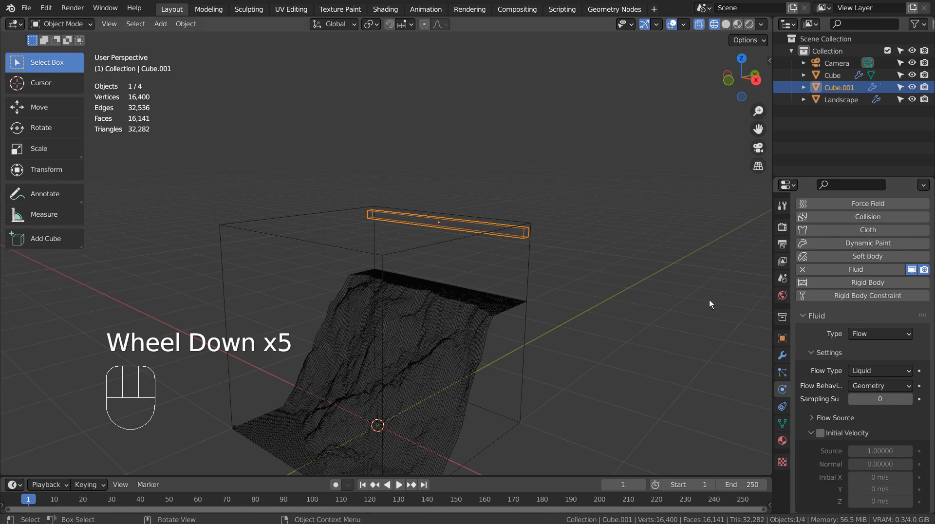
Select the large domain cube again and change its domain type to Liquid.
{"action": "left_click", "coordinate": [528, 272]}
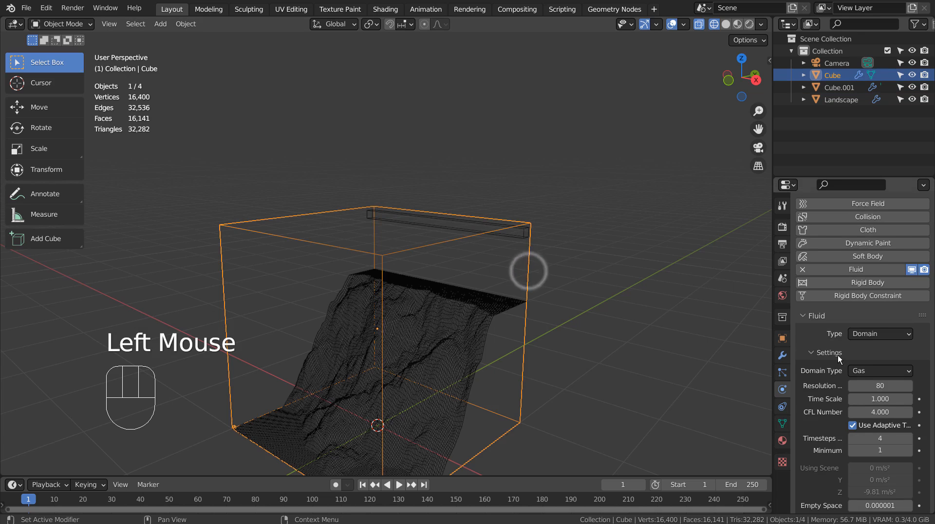
{"action": "scroll", "coordinate": [838, 364], "scroll_direction": "down", "scroll_amount": 3}
{"action": "scroll", "coordinate": [838, 364], "scroll_direction": "down", "scroll_amount": 8}
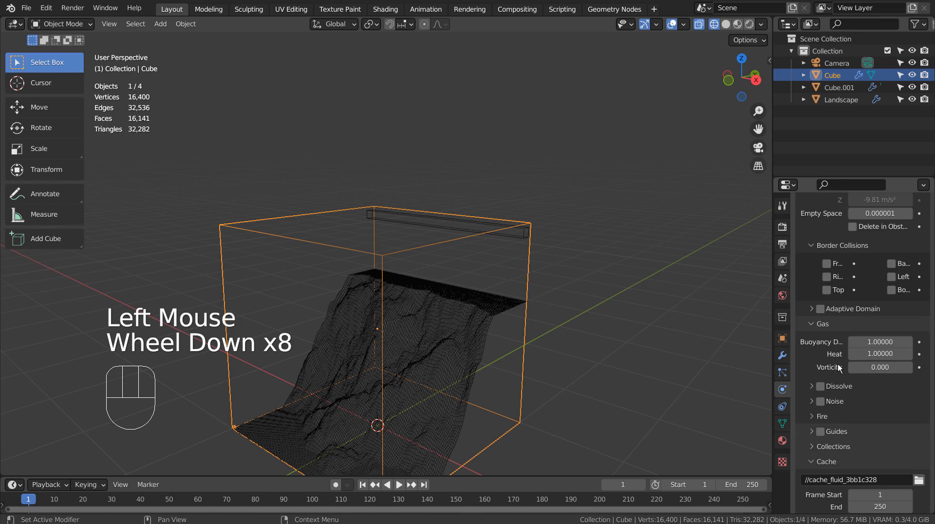
{"action": "scroll", "coordinate": [838, 363], "scroll_direction": "down", "scroll_amount": 1}
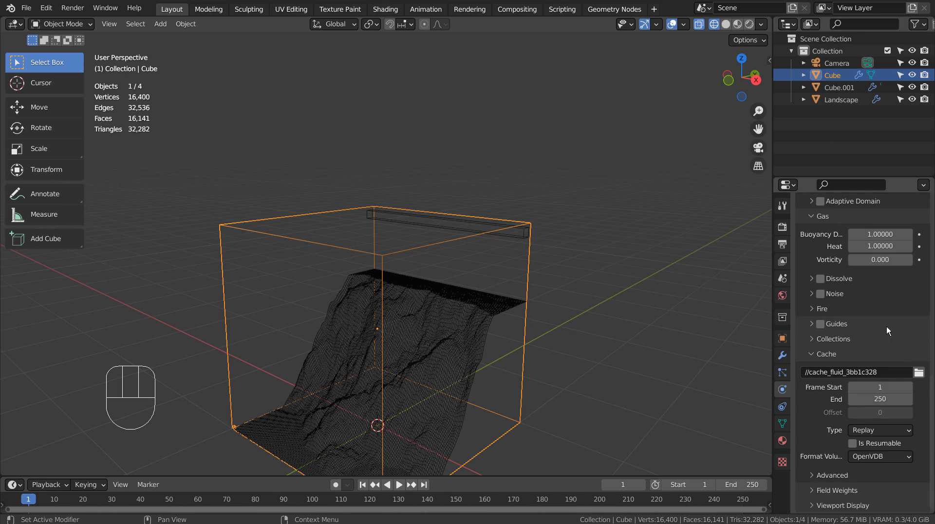
{"action": "scroll", "coordinate": [893, 327], "scroll_direction": "up", "scroll_amount": 9}
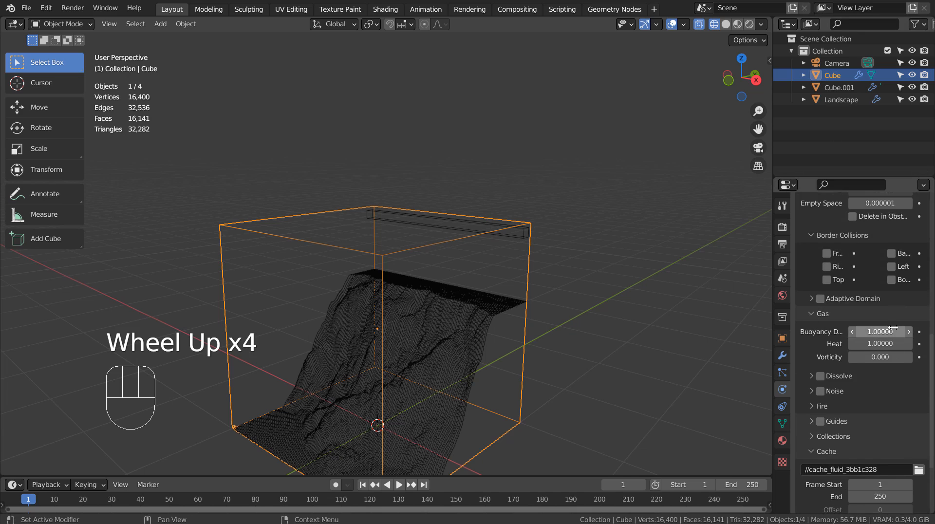
{"action": "scroll", "coordinate": [893, 327], "scroll_direction": "up", "scroll_amount": 4}
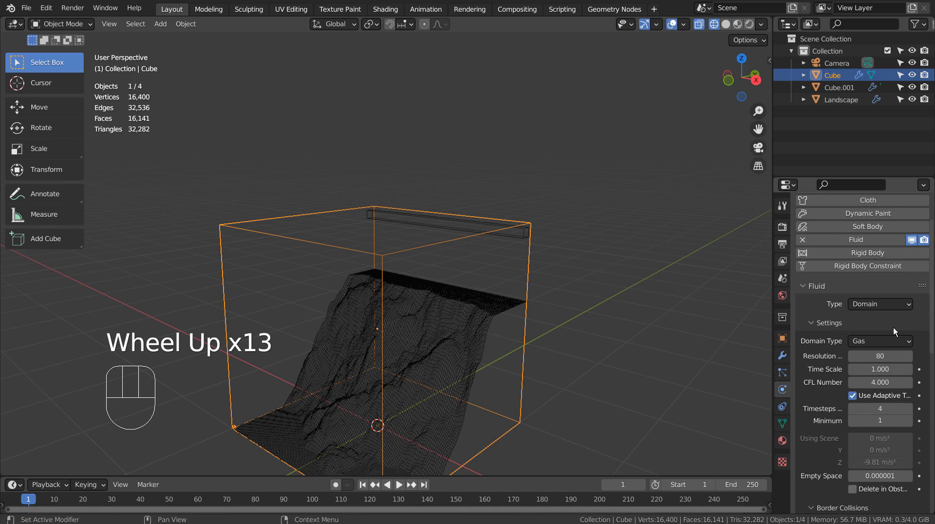
{"action": "left_click", "coordinate": [893, 340]}
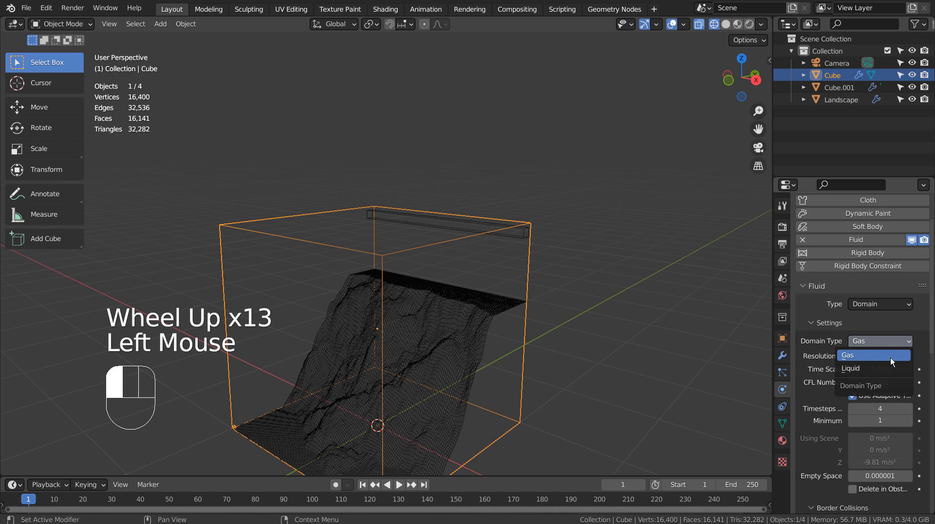
{"action": "left_click_drag", "start_coordinate": [877, 341], "coordinate": [880, 367]}
Enable Mesh generation for the liquid domain.
{"action": "scroll", "coordinate": [880, 370], "scroll_direction": "down", "scroll_amount": 2}
{"action": "scroll", "coordinate": [879, 369], "scroll_direction": "down", "scroll_amount": 7}
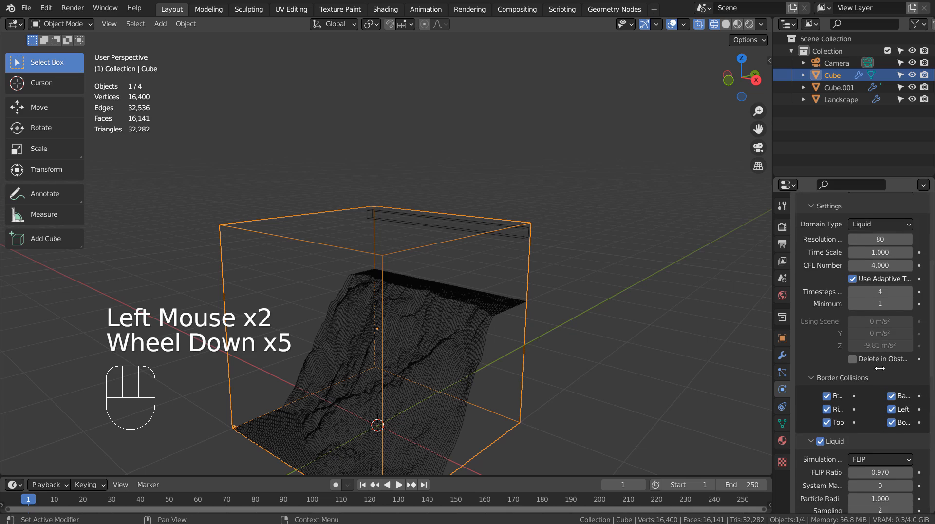
{"action": "scroll", "coordinate": [880, 371], "scroll_direction": "down", "scroll_amount": 3}
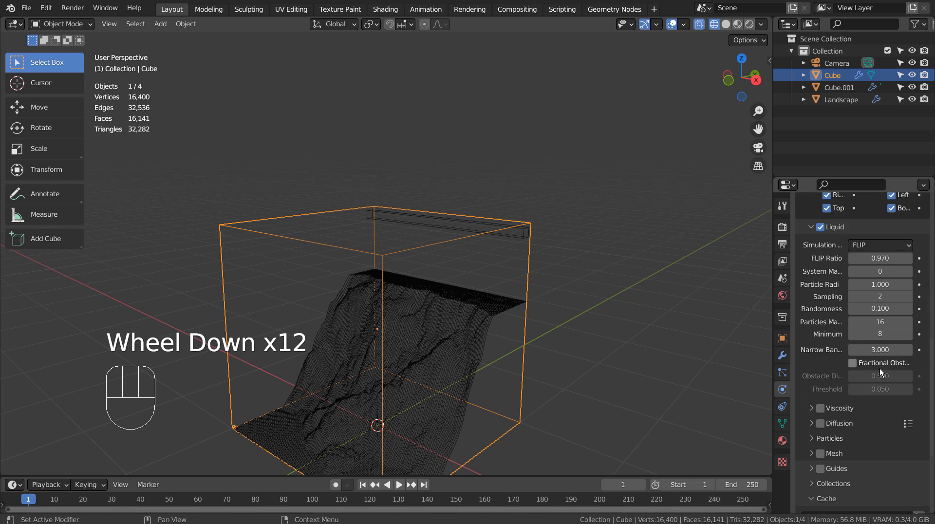
{"action": "left_click", "coordinate": [819, 453]}
Set the end frame of both the domain's fluid cache and the scene timeline to 100.
{"action": "scroll", "coordinate": [825, 362], "scroll_direction": "down", "scroll_amount": 3}
{"action": "scroll", "coordinate": [824, 362], "scroll_direction": "down", "scroll_amount": 6}
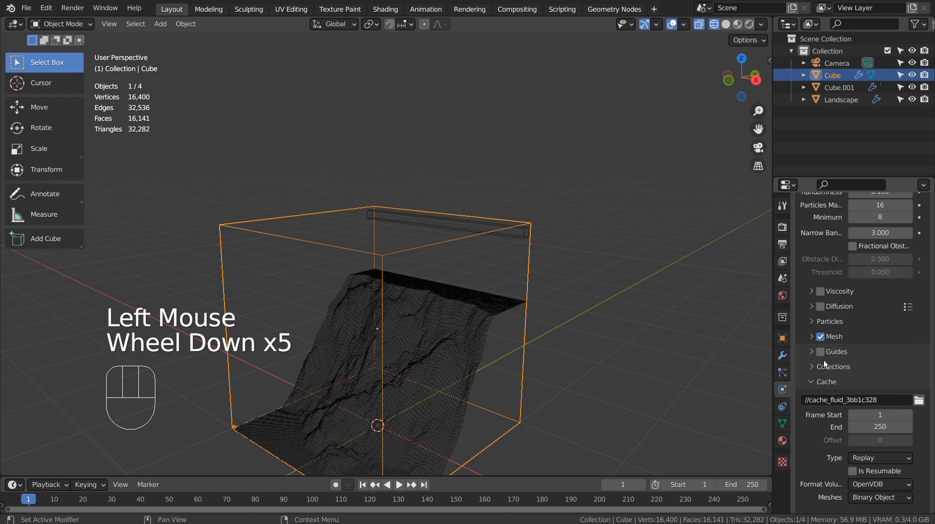
{"action": "left_click", "coordinate": [884, 386]}
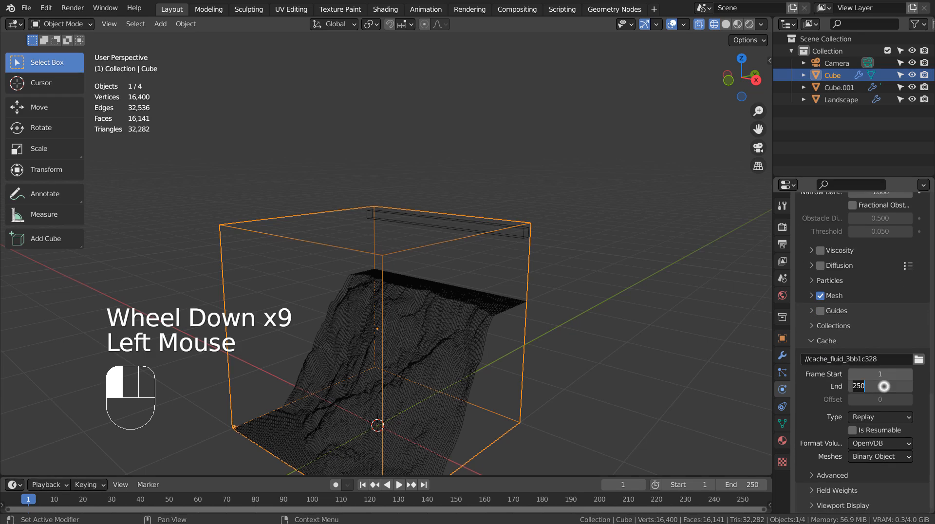
{"action": "type", "text": "100"}
{"action": "key", "text": "Return"}
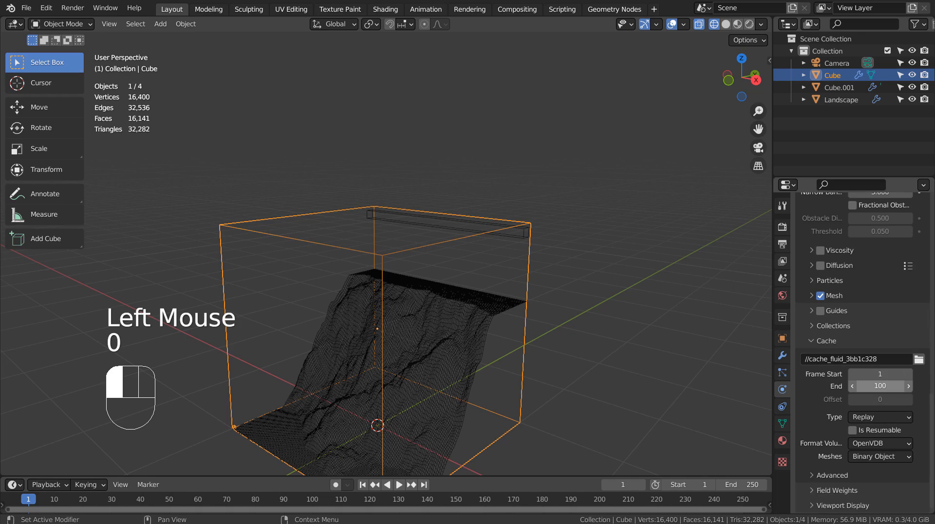
{"action": "left_click", "coordinate": [750, 484]}
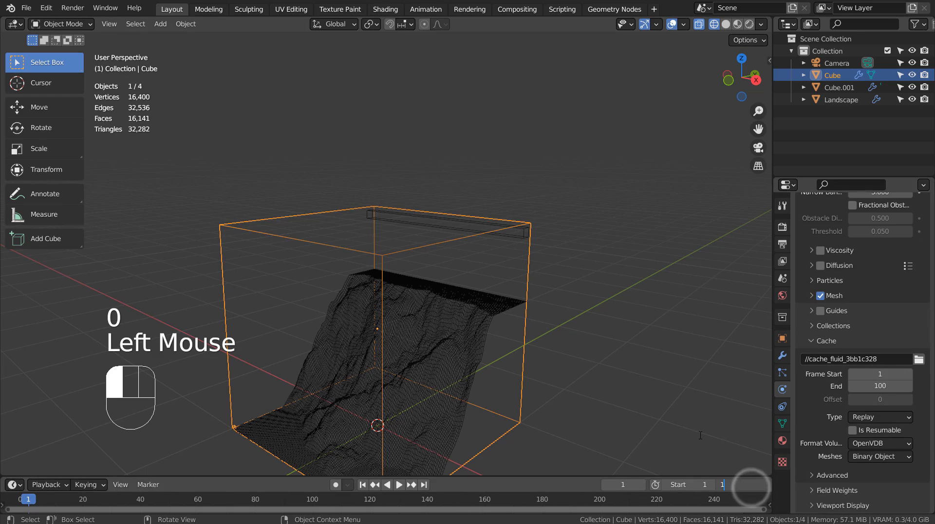
{"action": "type", "text": "100"}
{"action": "key", "text": "Return"}
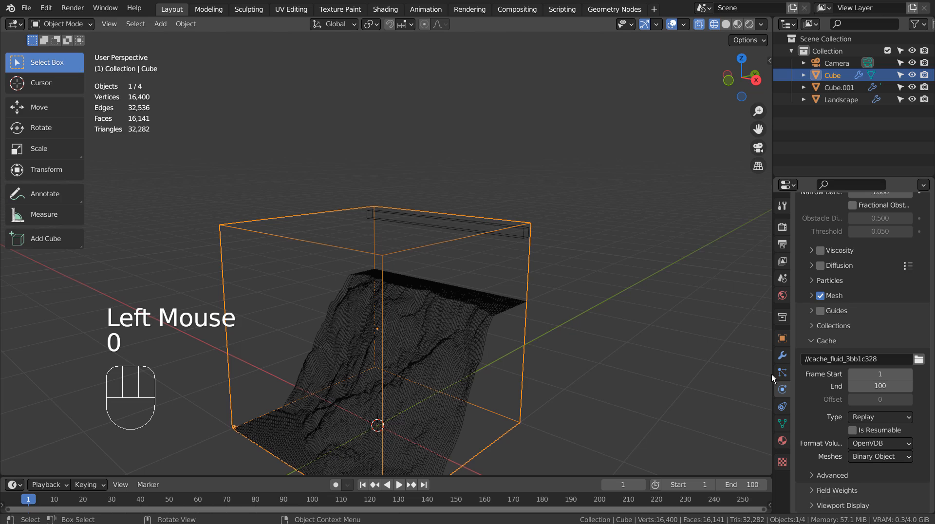
Set the domain's cache type to All and bake the whole fluid simulation.
{"action": "scroll", "coordinate": [846, 389], "scroll_direction": "down", "scroll_amount": 2}
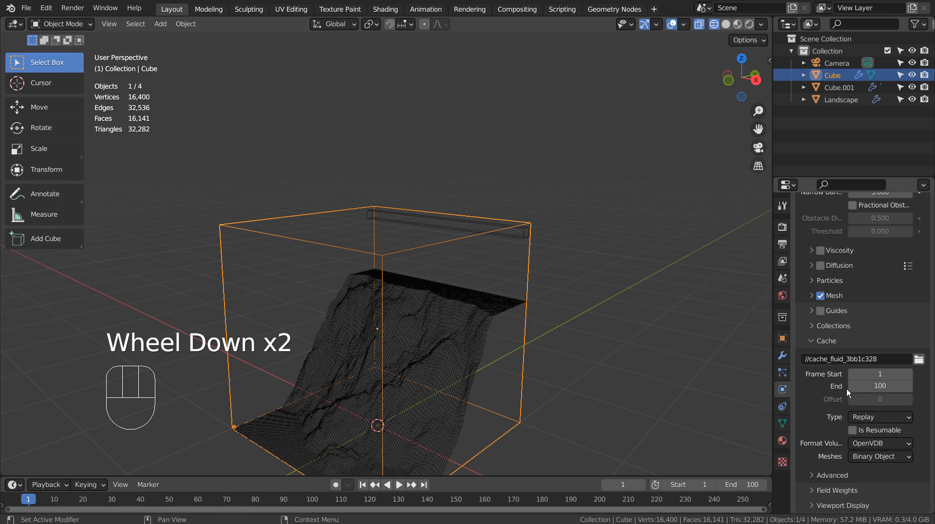
{"action": "left_click", "coordinate": [860, 416]}
{"action": "left_click", "coordinate": [881, 455]}
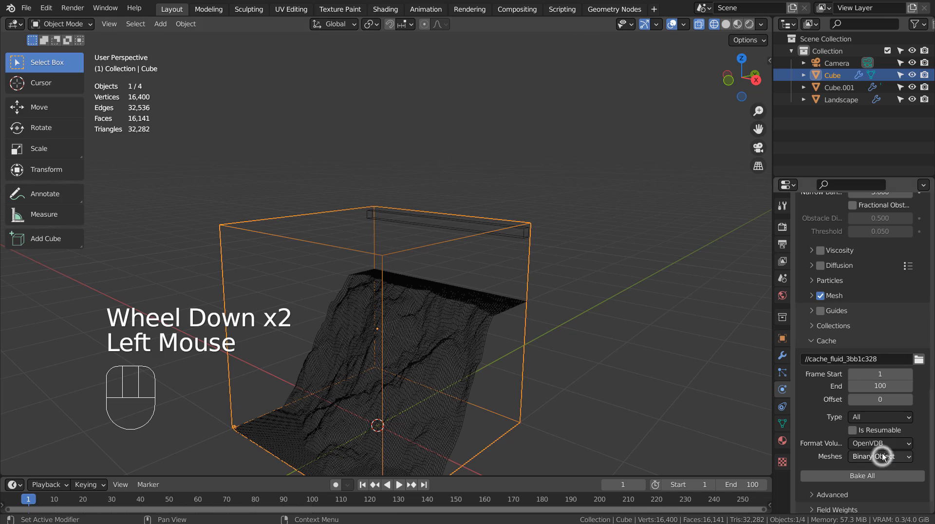
{"action": "left_click", "coordinate": [852, 476]}
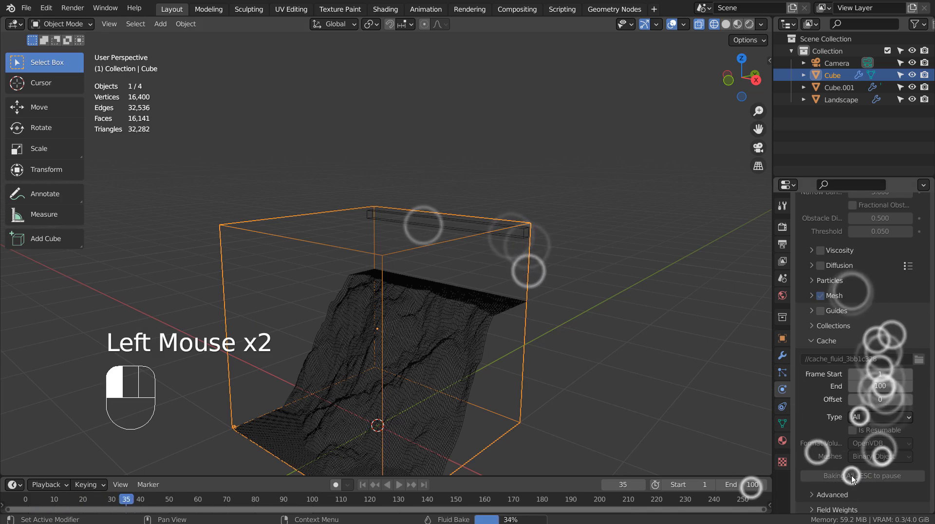
{"action": "left_click", "coordinate": [852, 476]}
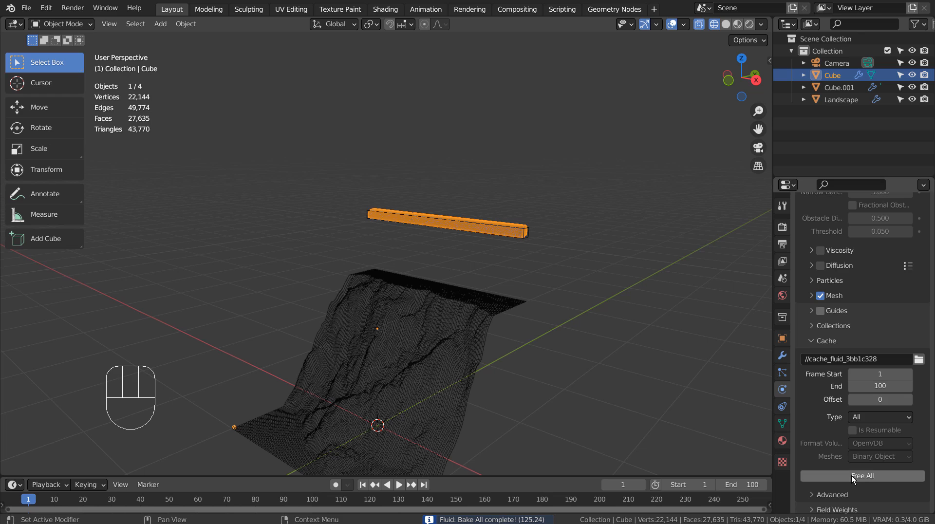
Play the baked simulation and examine from several angles how the liquid runs down the cliff.
{"action": "middle_click_drag", "start_coordinate": [364, 335], "coordinate": [460, 434]}
{"action": "left_click", "coordinate": [400, 484]}
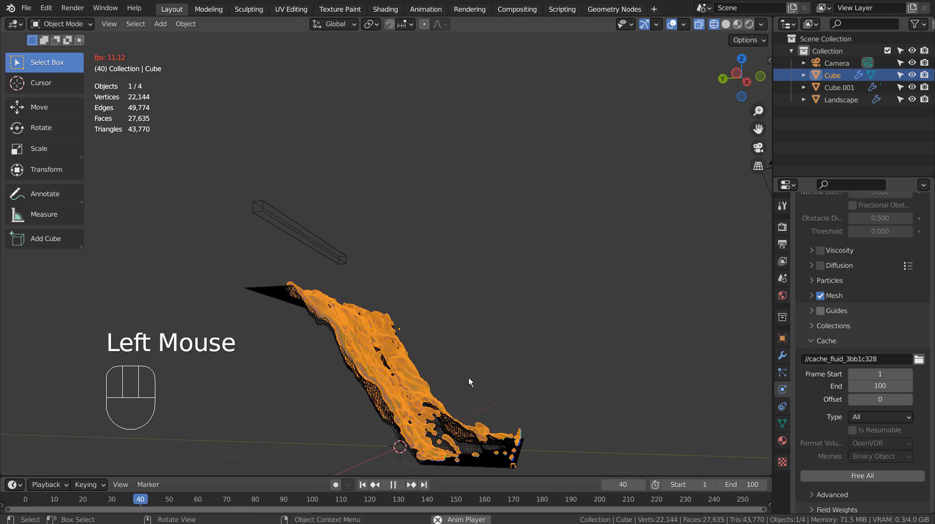
{"action": "middle_click_drag", "start_coordinate": [524, 385], "coordinate": [390, 410]}
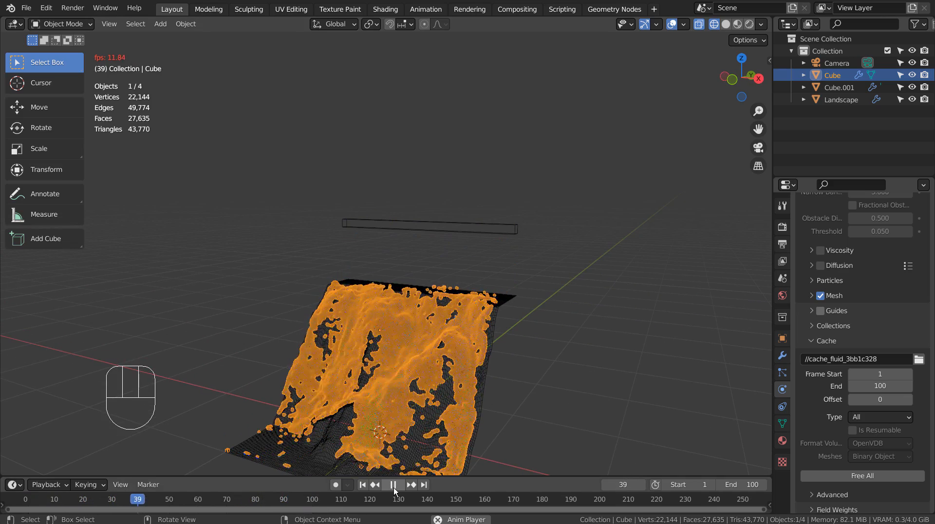
{"action": "middle_click_drag", "start_coordinate": [348, 414], "coordinate": [494, 321]}
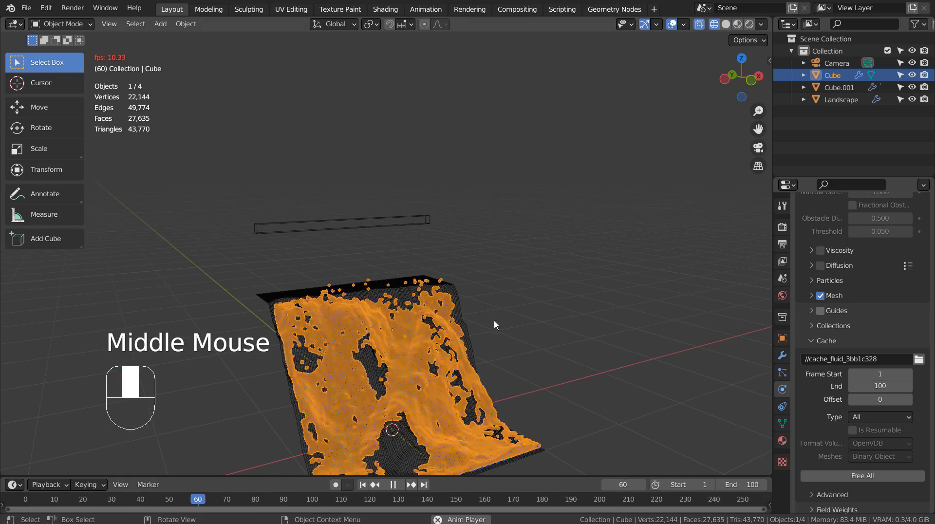
Switch the viewport to Material Preview shading and deselect all objects while the simulation plays.
{"action": "left_click", "coordinate": [738, 24]}
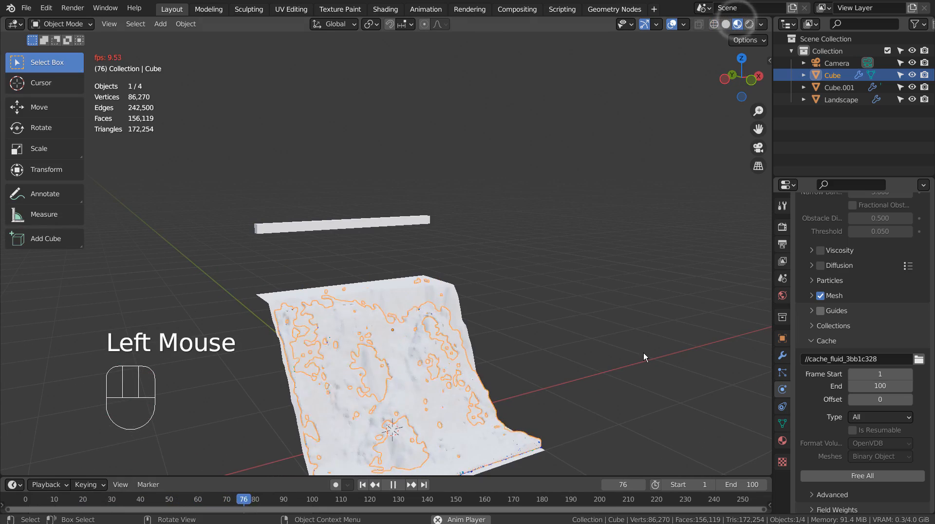
{"action": "middle_click_drag", "start_coordinate": [644, 353], "coordinate": [543, 365]}
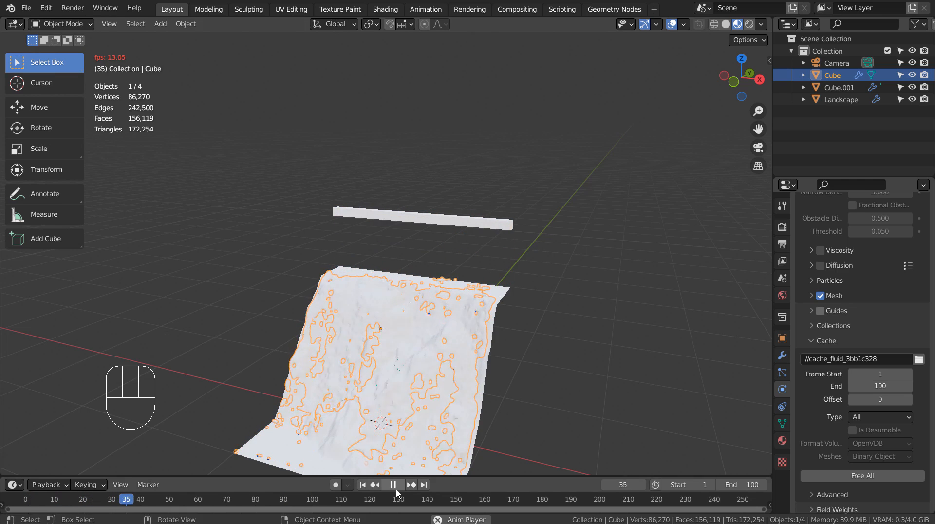
{"action": "left_click", "coordinate": [630, 386]}
{"action": "left_click", "coordinate": [526, 378]}
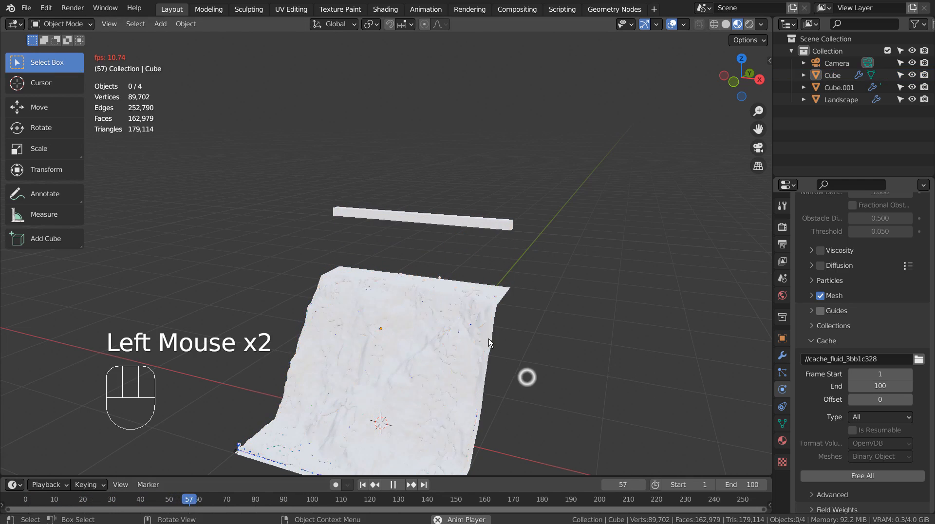
Pause playback and give the landscape a new material with a dark orange-brown base color and reduced specular.
{"action": "left_click", "coordinate": [501, 311]}
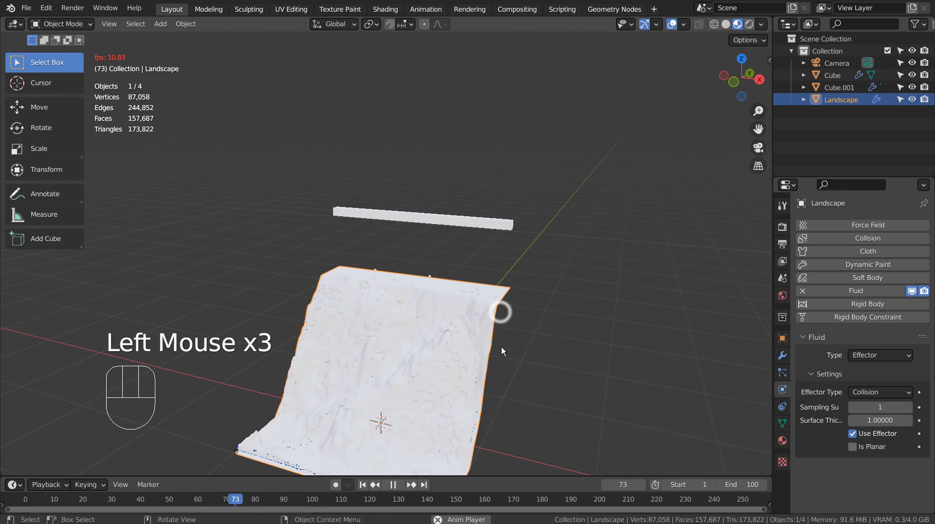
{"action": "left_click", "coordinate": [392, 484]}
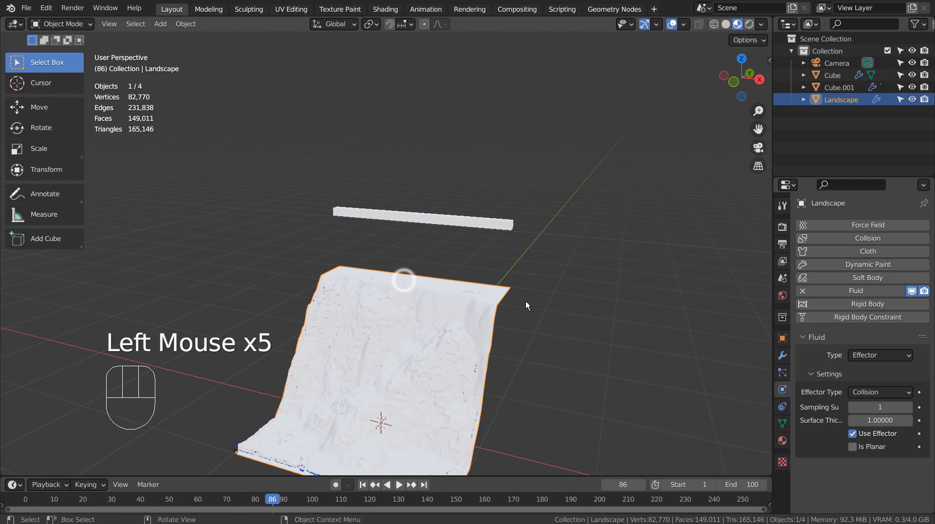
{"action": "left_click", "coordinate": [782, 440]}
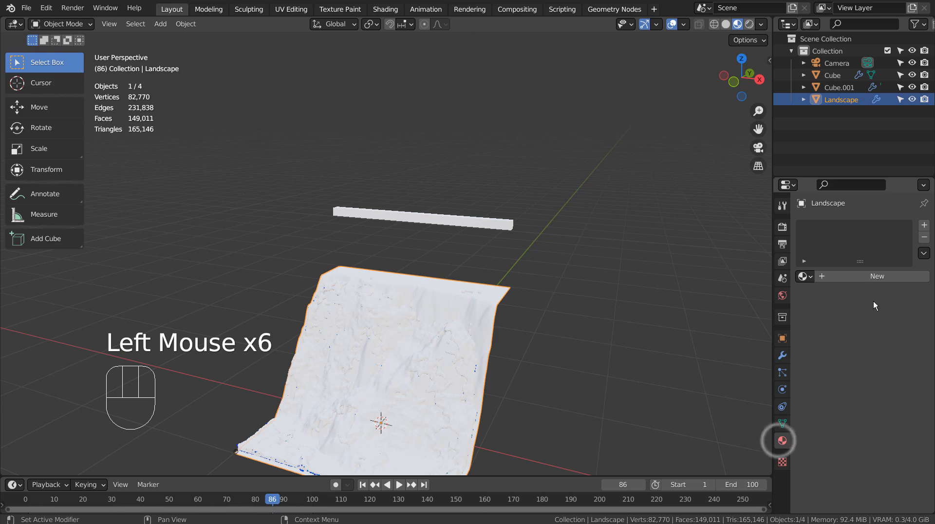
{"action": "left_click", "coordinate": [877, 280]}
{"action": "left_click", "coordinate": [877, 281]}
{"action": "left_click", "coordinate": [891, 385]}
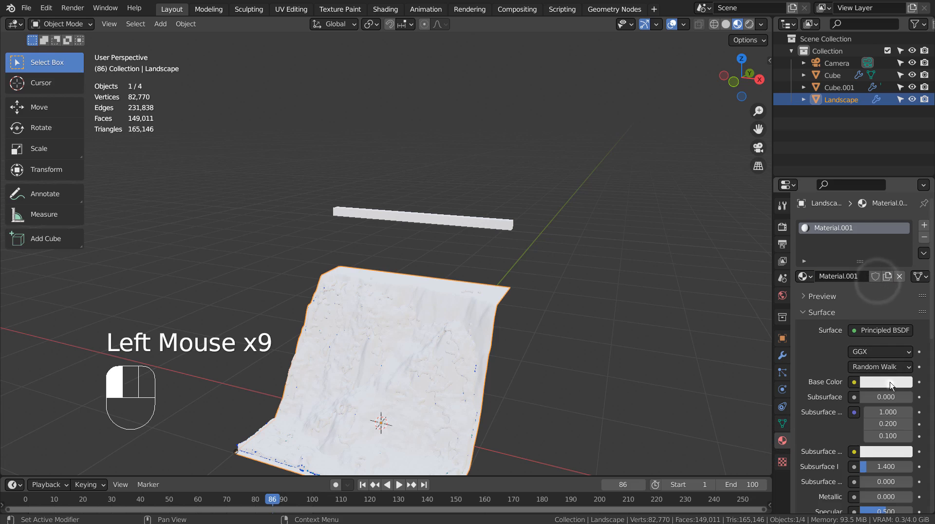
{"action": "left_click", "coordinate": [836, 281]}
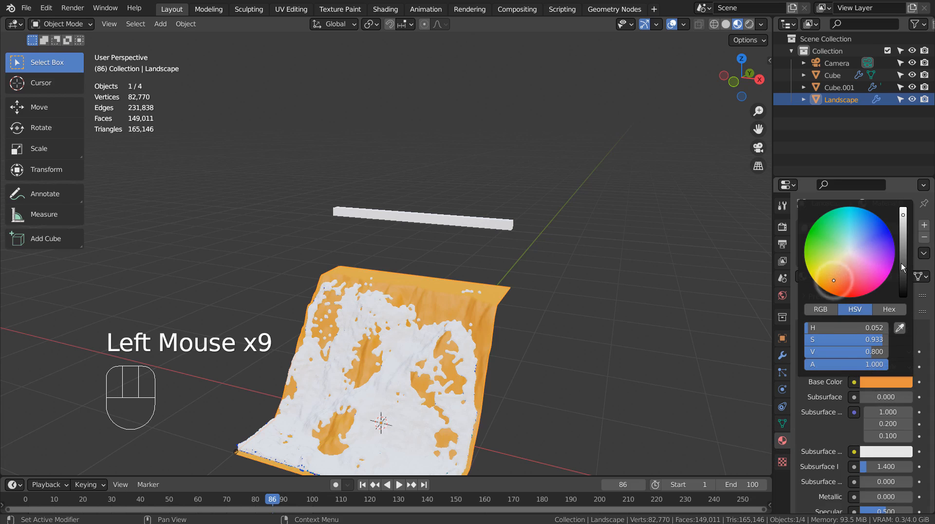
{"action": "left_click_drag", "start_coordinate": [902, 263], "coordinate": [903, 251]}
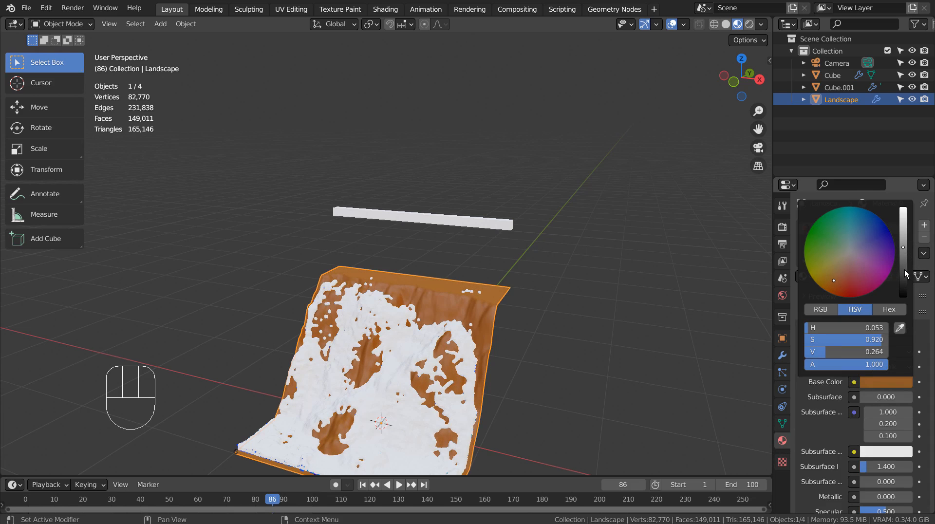
{"action": "left_click_drag", "start_coordinate": [880, 507], "coordinate": [850, 508]}
Give the liquid domain a new material with a light blue base color and deselect it.
{"action": "left_click", "coordinate": [413, 329]}
{"action": "left_click", "coordinate": [850, 280]}
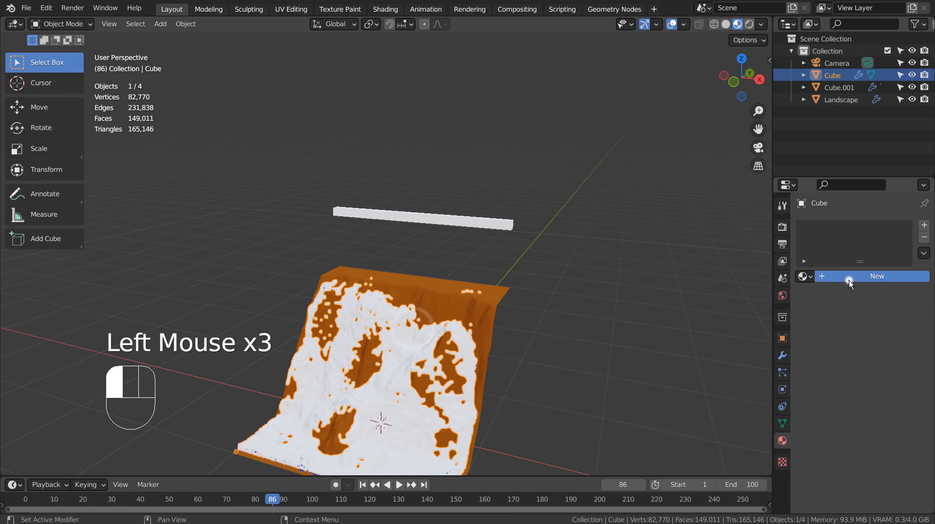
{"action": "left_click", "coordinate": [880, 381]}
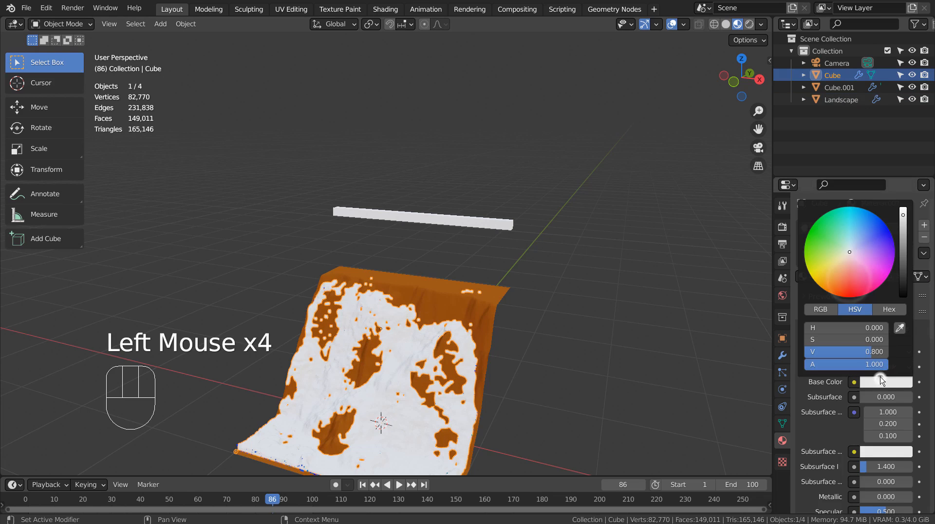
{"action": "left_click", "coordinate": [862, 229]}
{"action": "left_click", "coordinate": [590, 307]}
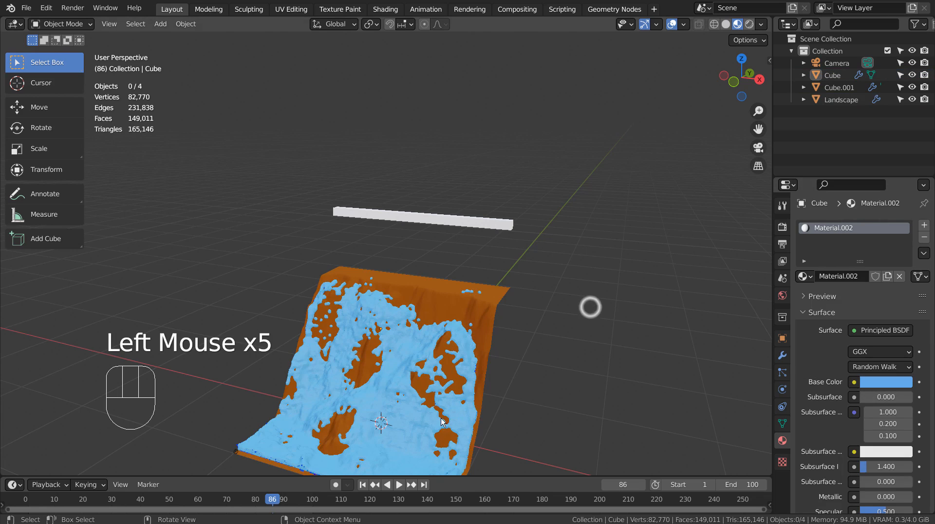
Play the colored simulation from the first frame and pause it with the water on the cliff.
{"action": "left_click", "coordinate": [363, 485]}
{"action": "left_click", "coordinate": [399, 485]}
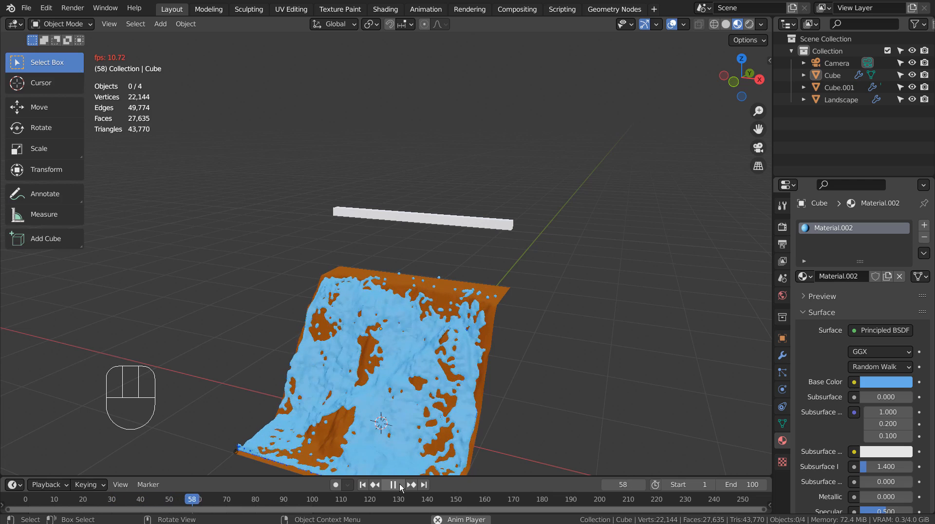
{"action": "left_click", "coordinate": [400, 485]}
Set the thin bar's fluid flow behavior to Inflow and its sampling substeps to 1.
{"action": "left_click", "coordinate": [450, 216]}
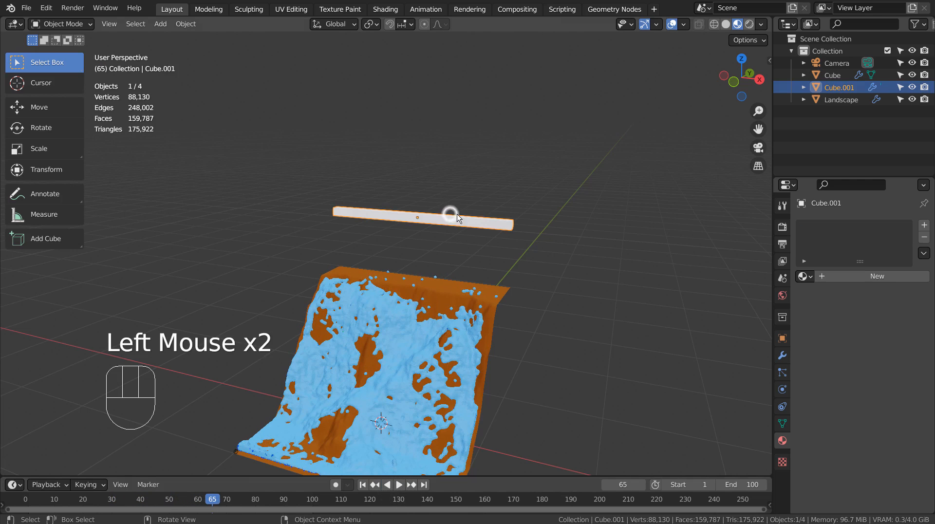
{"action": "left_click", "coordinate": [784, 408]}
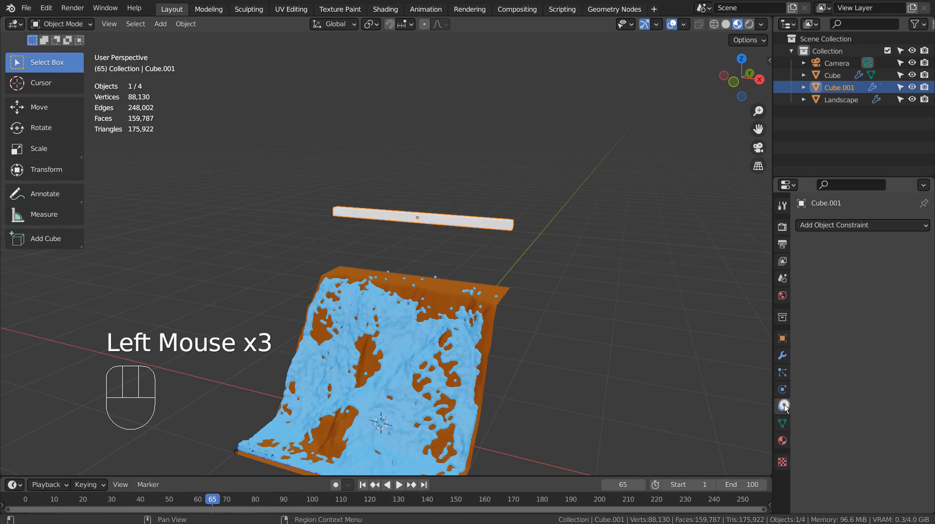
{"action": "left_click", "coordinate": [872, 227]}
{"action": "left_click", "coordinate": [782, 390]}
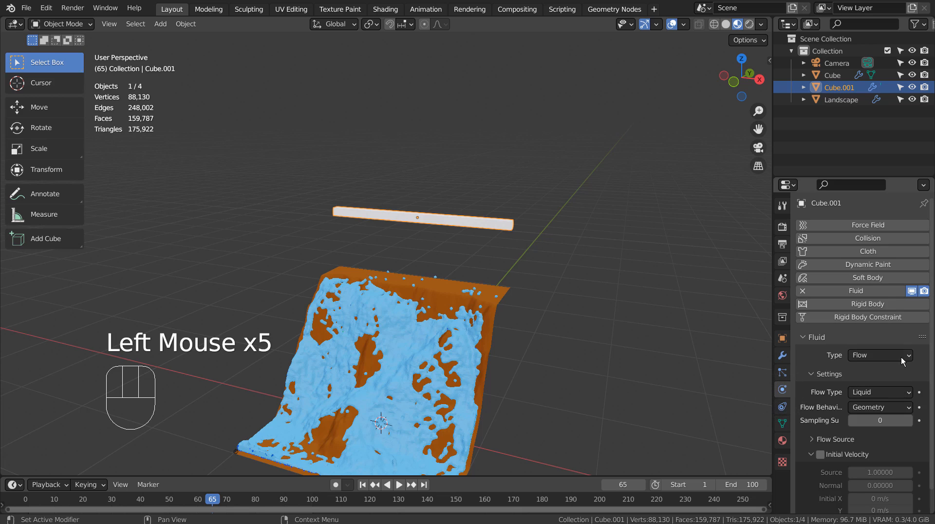
{"action": "scroll", "coordinate": [902, 358], "scroll_direction": "down", "scroll_amount": 2}
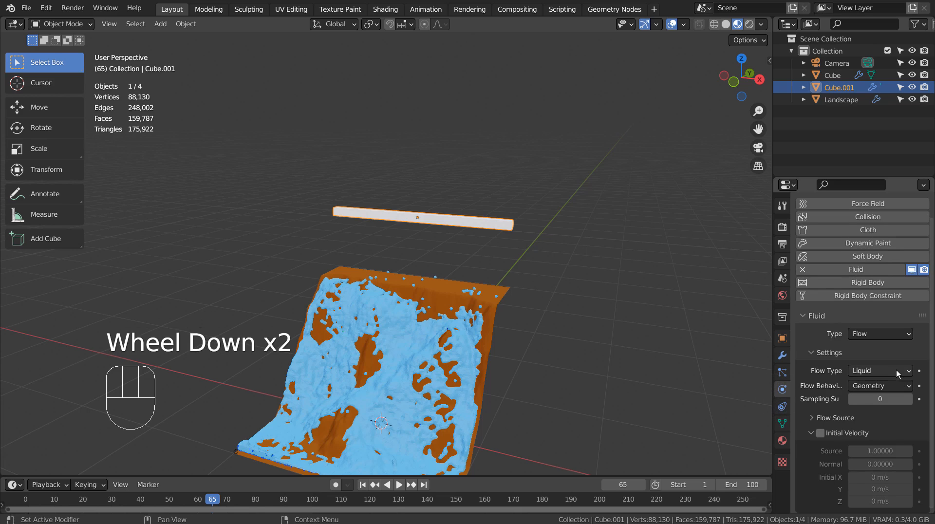
{"action": "left_click", "coordinate": [898, 386]}
{"action": "left_click", "coordinate": [899, 387]}
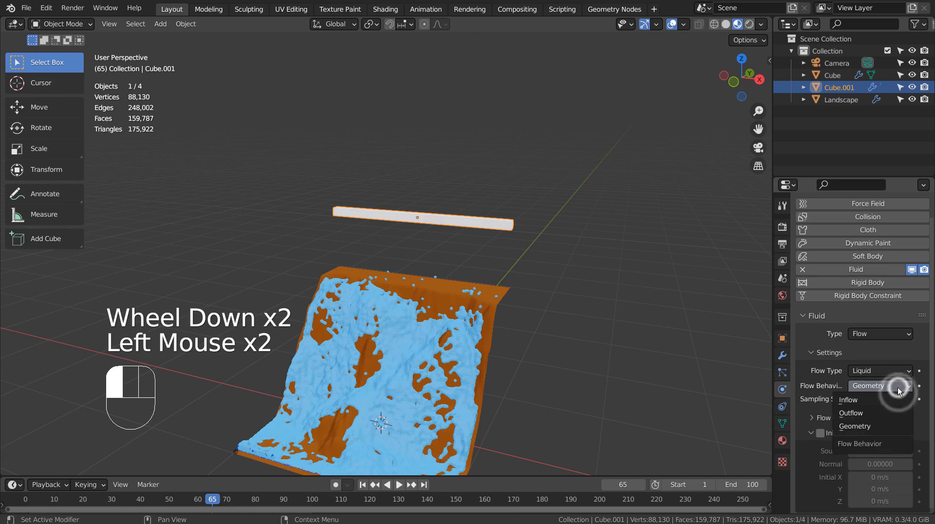
{"action": "left_click", "coordinate": [863, 402]}
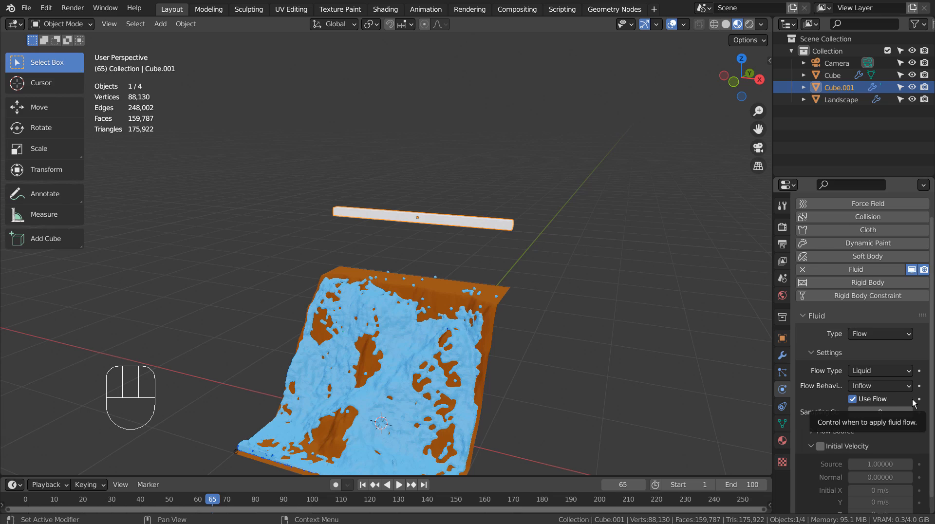
{"action": "scroll", "coordinate": [913, 399], "scroll_direction": "down", "scroll_amount": 3}
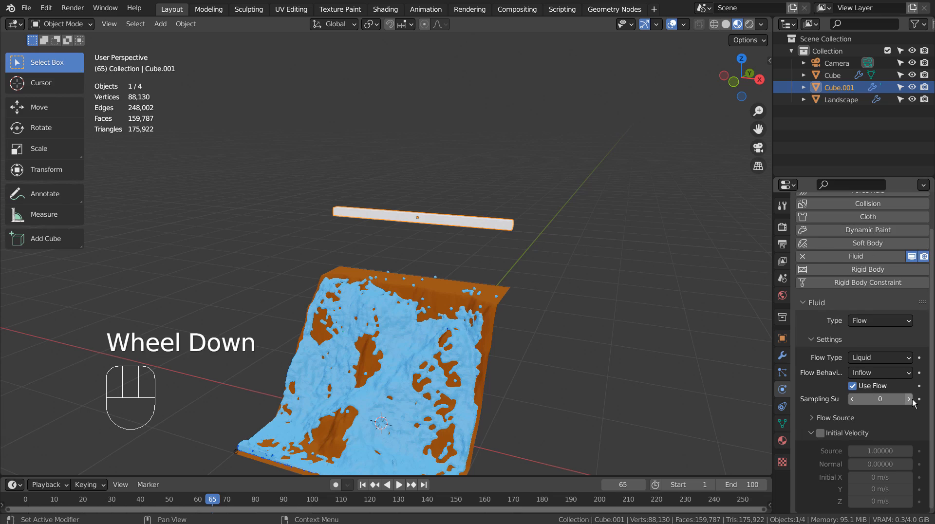
{"action": "left_click", "coordinate": [882, 399]}
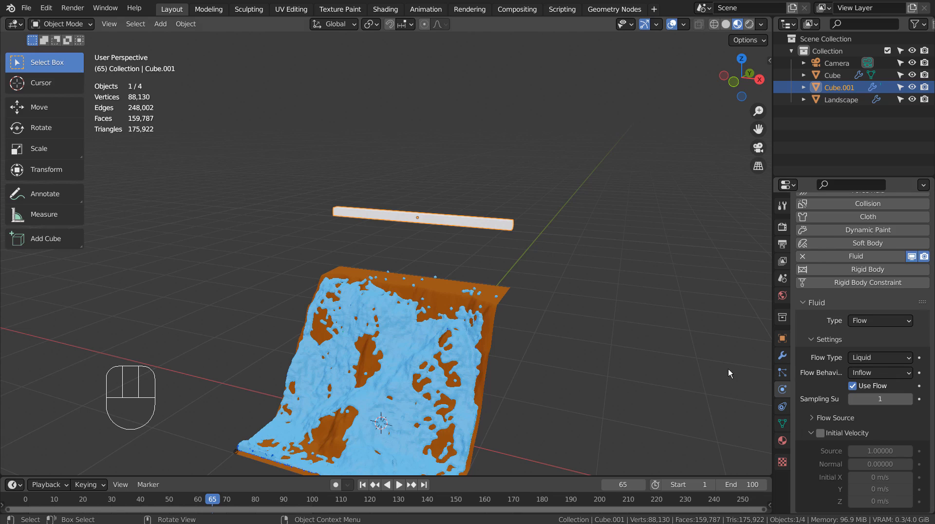
Free the liquid domain's existing fluid cache and bake the whole simulation again.
{"action": "left_click", "coordinate": [530, 260]}
{"action": "left_click", "coordinate": [529, 260]}
{"action": "left_click", "coordinate": [549, 268]}
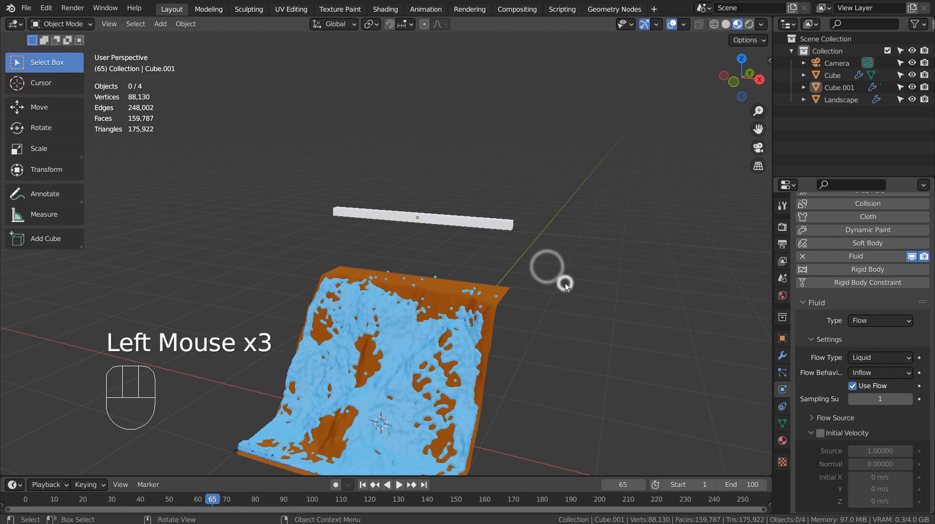
{"action": "middle_click_drag", "start_coordinate": [565, 283], "coordinate": [567, 396]}
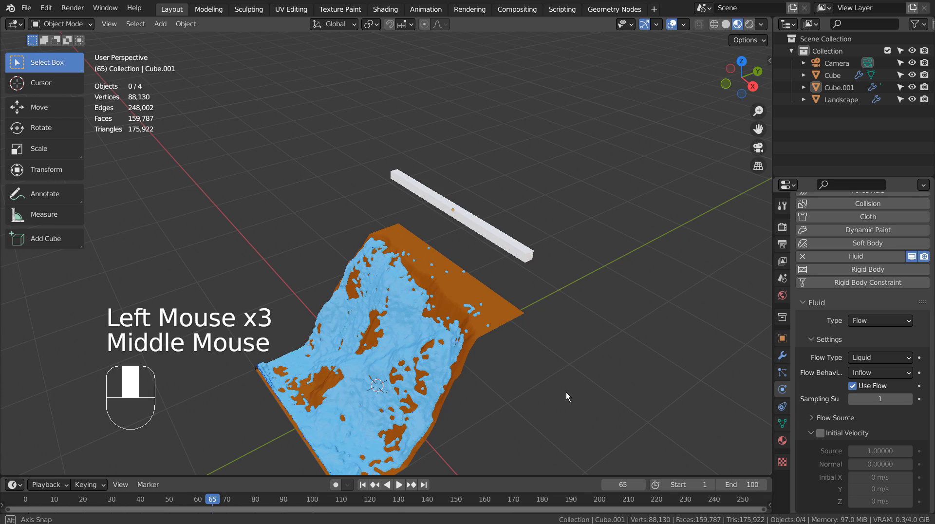
{"action": "left_click", "coordinate": [834, 88]}
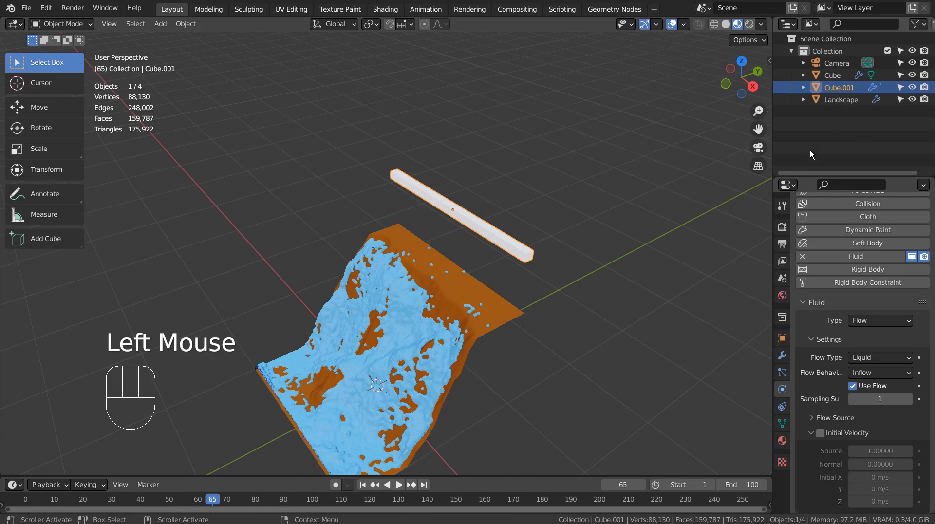
{"action": "left_click", "coordinate": [832, 75]}
{"action": "scroll", "coordinate": [840, 411], "scroll_direction": "down", "scroll_amount": 11}
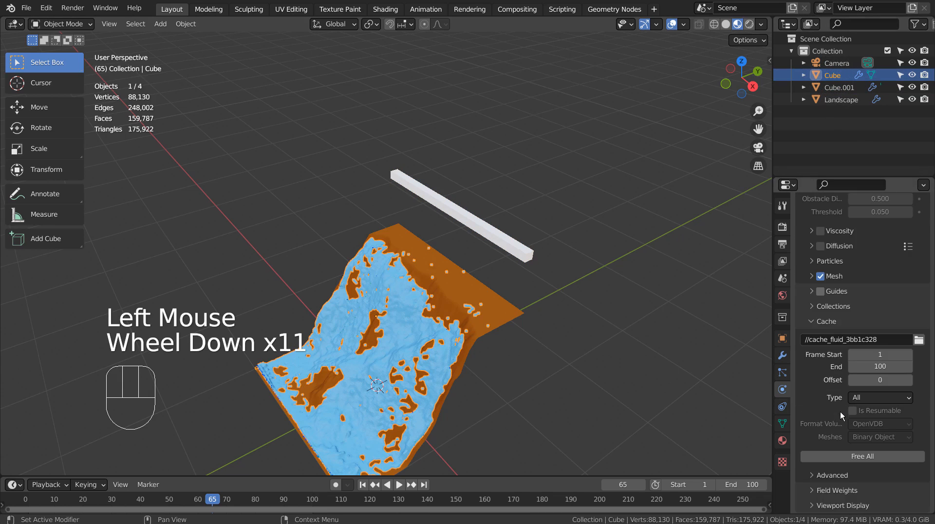
{"action": "left_click", "coordinate": [839, 455]}
{"action": "left_click", "coordinate": [839, 455]}
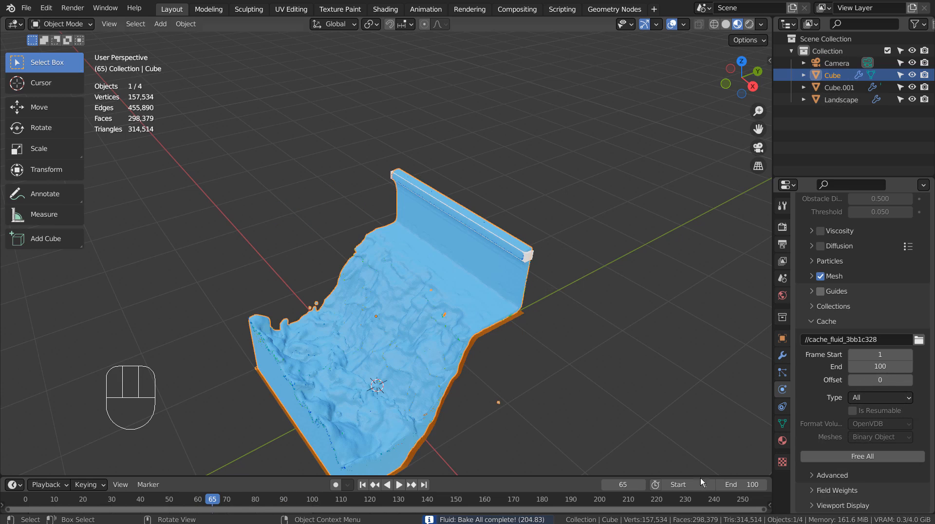
Play the rebaked simulation from the first frame and examine the continuous water flow over the cliff.
{"action": "left_click", "coordinate": [362, 485]}
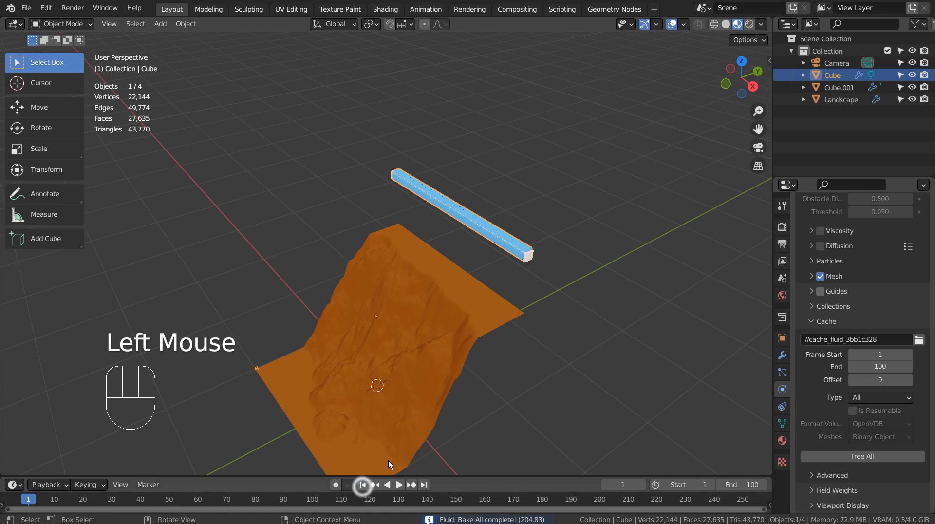
{"action": "middle_click_drag", "start_coordinate": [388, 461], "coordinate": [516, 394]}
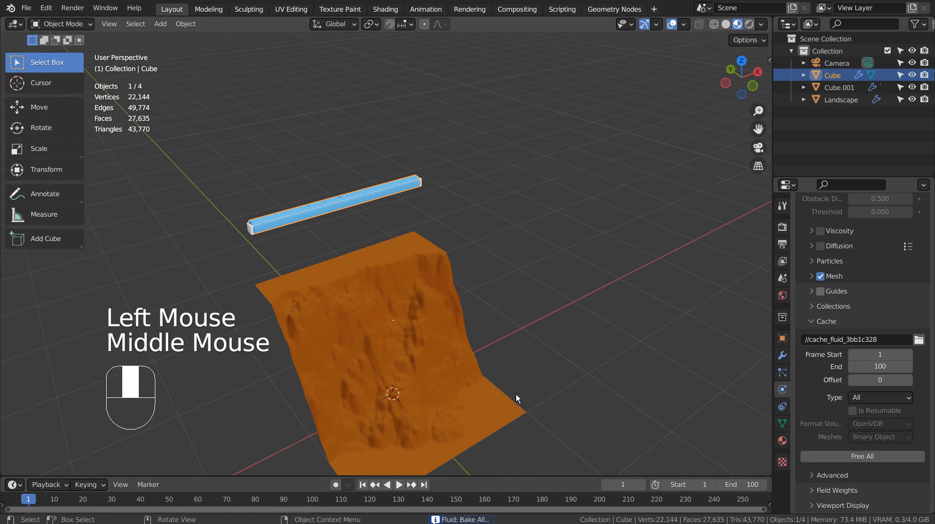
{"action": "left_click", "coordinate": [396, 487]}
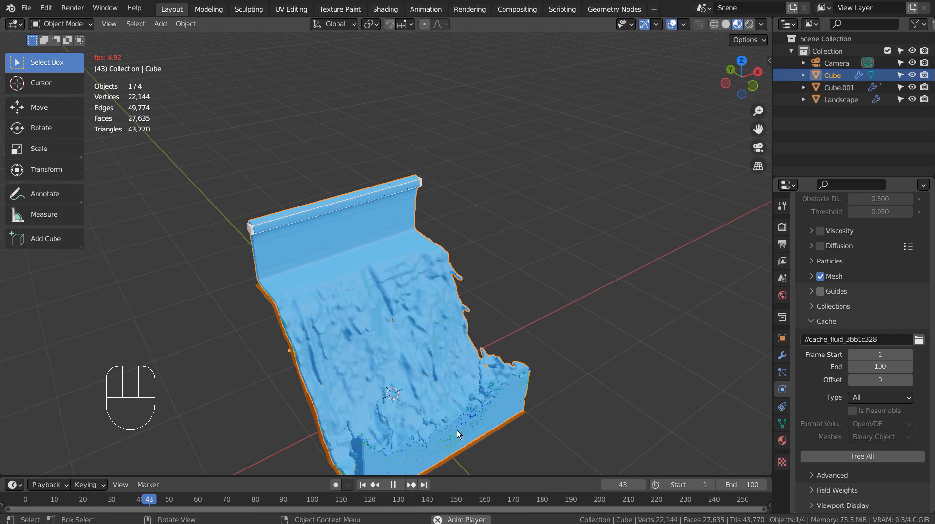
{"action": "left_click", "coordinate": [389, 484]}
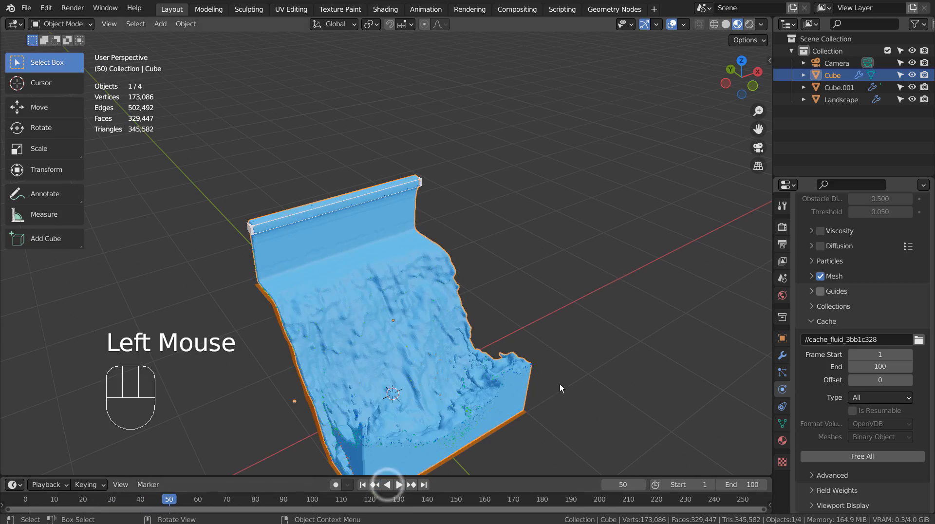
{"action": "middle_click_drag", "start_coordinate": [560, 384], "coordinate": [589, 378]}
Save the current file and open test3.blend from the waterfall2 project folder.
{"action": "key", "text": "ctrl+s"}
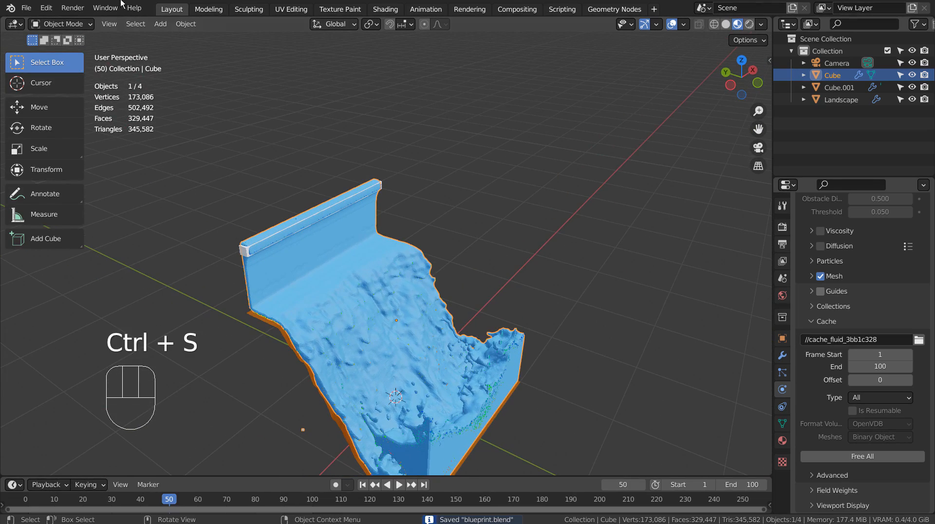
{"action": "left_click", "coordinate": [43, 7]}
{"action": "left_click", "coordinate": [26, 8]}
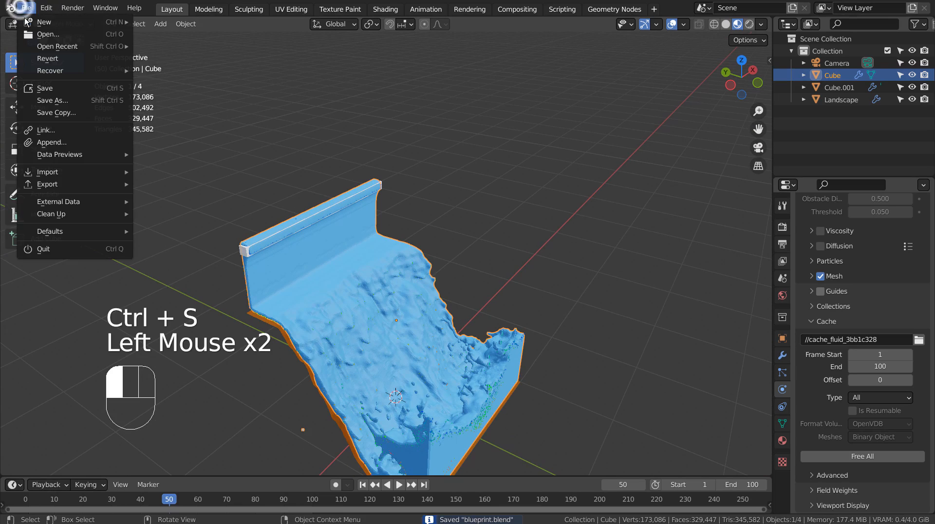
{"action": "left_click", "coordinate": [29, 34]}
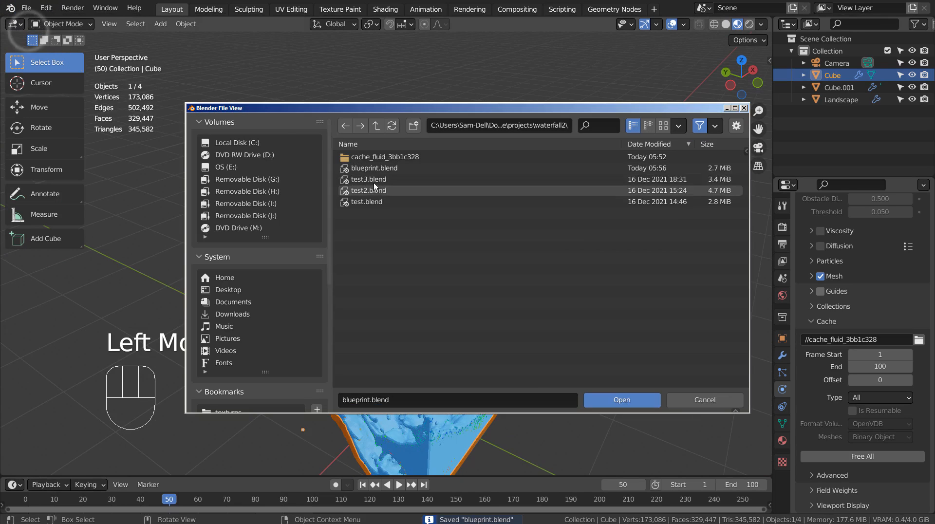
{"action": "double_click", "coordinate": [373, 183]}
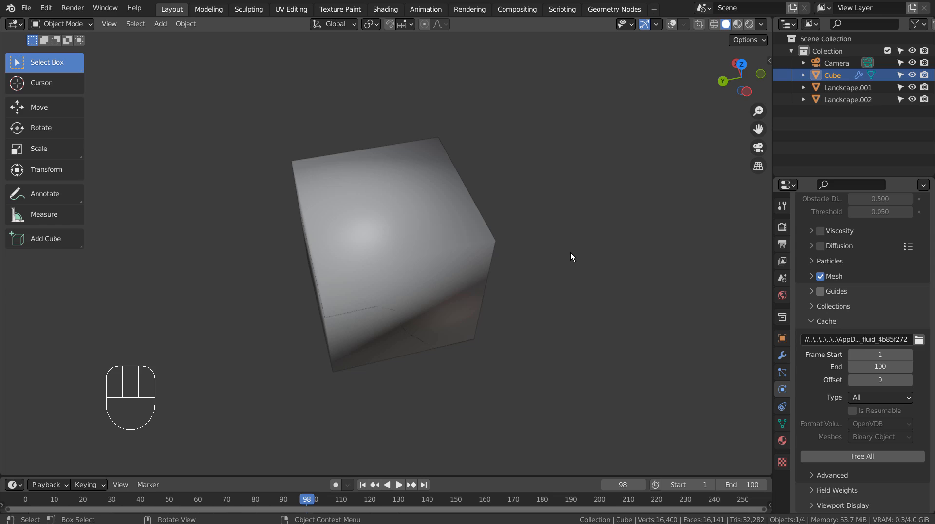
Free the fluid cache of the opened file's domain cube and bake its whole simulation again.
{"action": "middle_click_drag", "start_coordinate": [526, 259], "coordinate": [415, 276]}
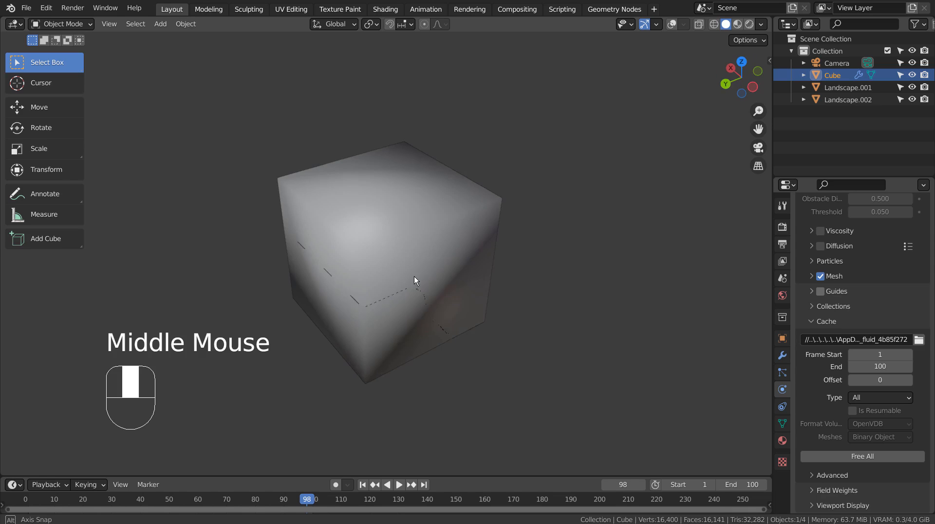
{"action": "left_click", "coordinate": [870, 457]}
{"action": "left_click", "coordinate": [881, 457]}
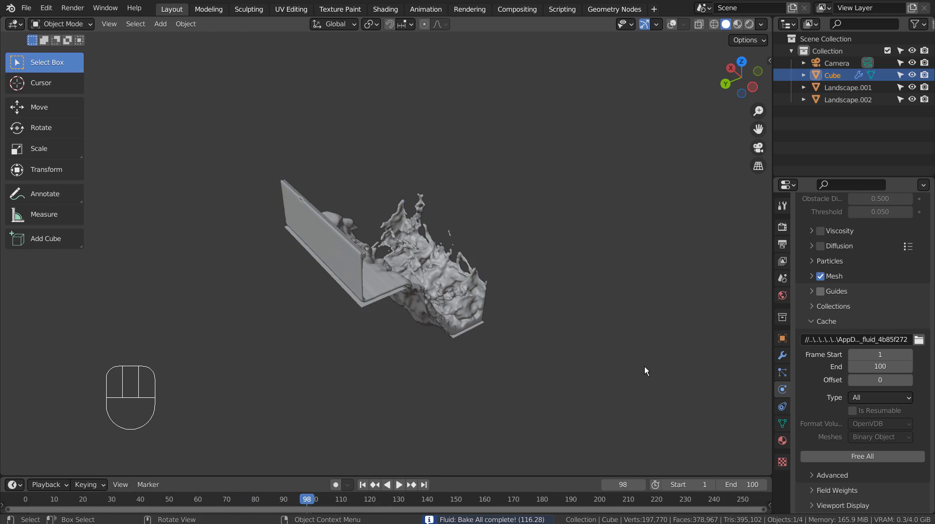
Switch the viewport to Material Preview shading, examine the finished waterfall up close and deselect everything.
{"action": "left_click", "coordinate": [738, 25]}
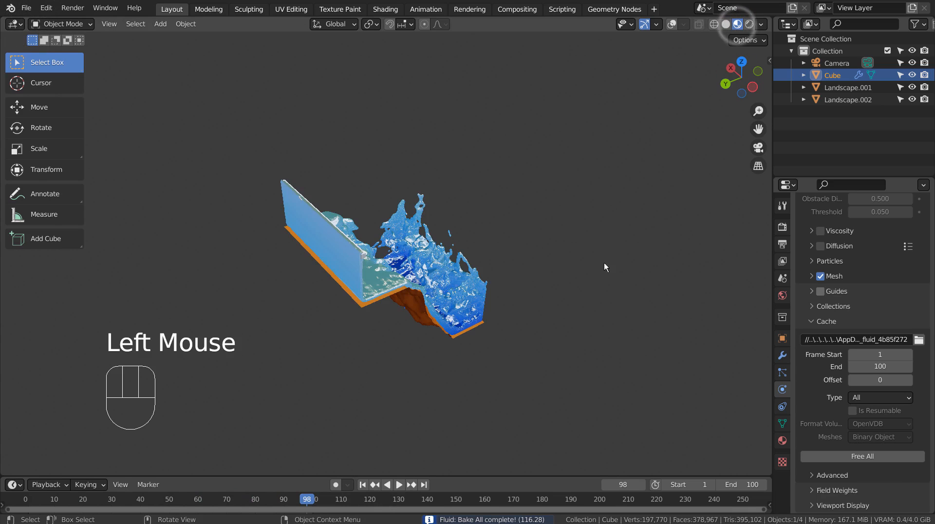
{"action": "mouse_move", "coordinate": [604, 263]}
{"action": "middle_mouse_down"}
{"action": "mouse_move", "coordinate": [504, 354]}
{"action": "mouse_move", "coordinate": [317, 313]}
{"action": "mouse_move", "coordinate": [394, 306]}
{"action": "mouse_move", "coordinate": [607, 319]}
{"action": "mouse_move", "coordinate": [586, 336]}
{"action": "mouse_move", "coordinate": [303, 317]}
{"action": "mouse_move", "coordinate": [245, 320]}
{"action": "mouse_move", "coordinate": [246, 329]}
{"action": "mouse_move", "coordinate": [302, 322]}
{"action": "mouse_move", "coordinate": [466, 139]}
{"action": "middle_mouse_up"}
{"action": "scroll", "coordinate": [324, 311], "scroll_direction": "up", "scroll_amount": 3}
{"action": "left_click", "coordinate": [476, 127]}
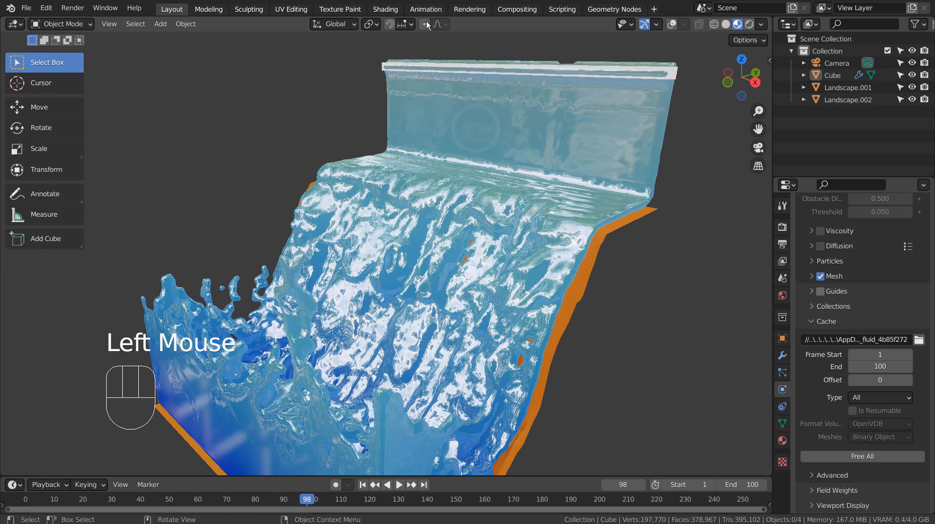
Switch to the Shading workspace and maximize the shader node editor showing the domain cube's water material.
{"action": "left_click", "coordinate": [395, 10]}
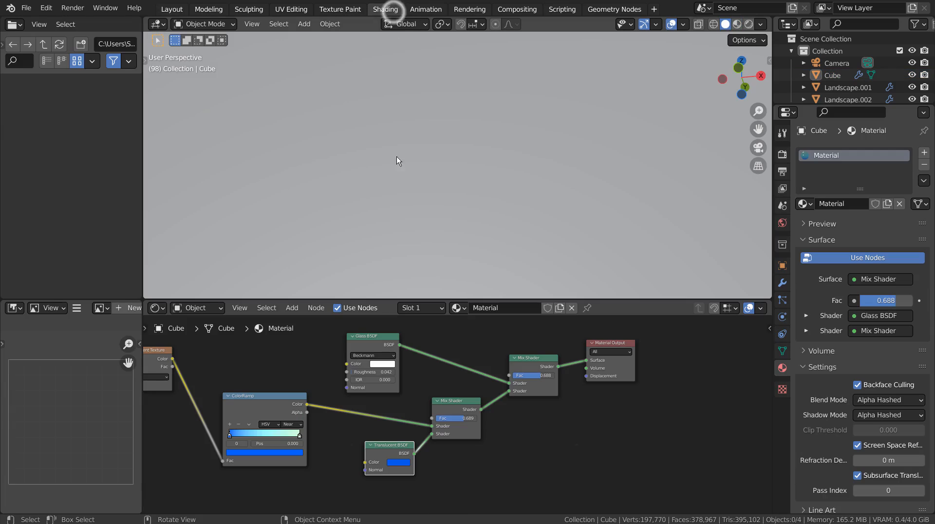
{"action": "left_click", "coordinate": [486, 343]}
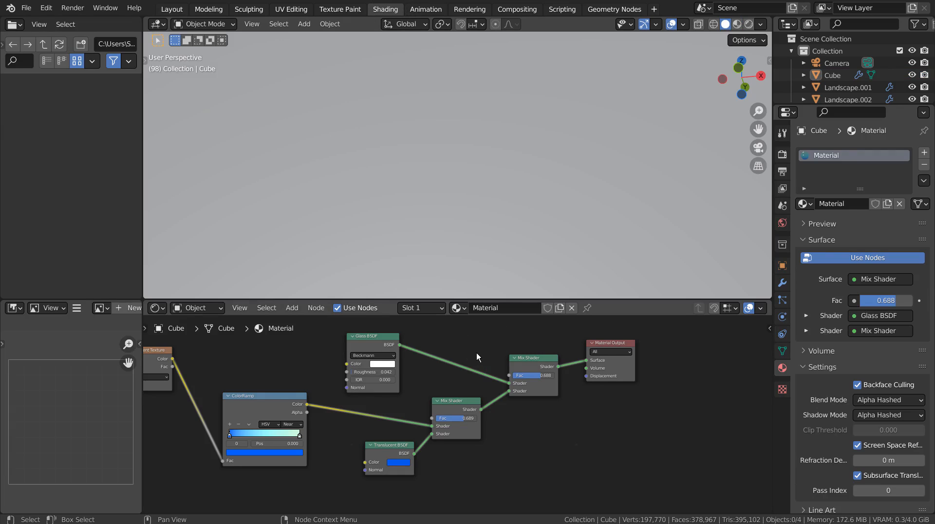
{"action": "middle_click_drag", "start_coordinate": [476, 352], "coordinate": [531, 359]}
{"action": "key", "text": "ctrl+space"}
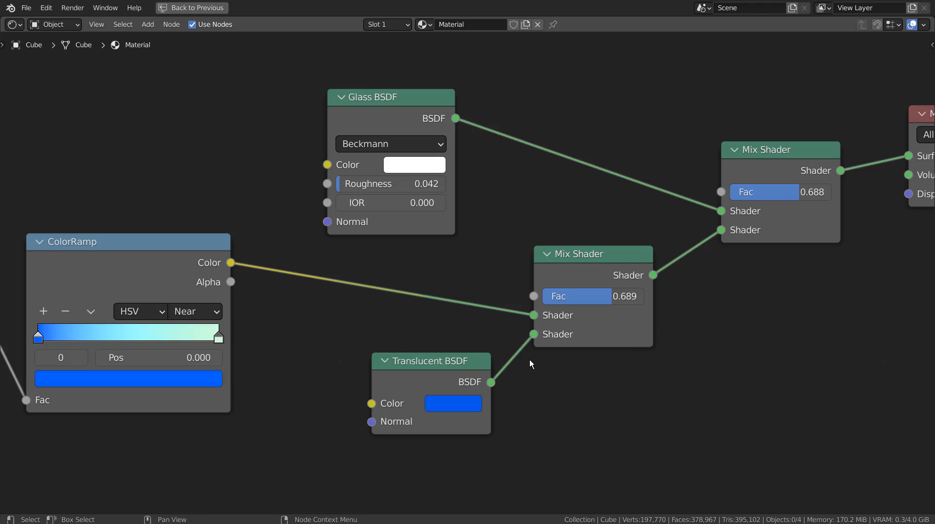
{"action": "scroll", "coordinate": [499, 333], "scroll_direction": "down", "scroll_amount": 2}
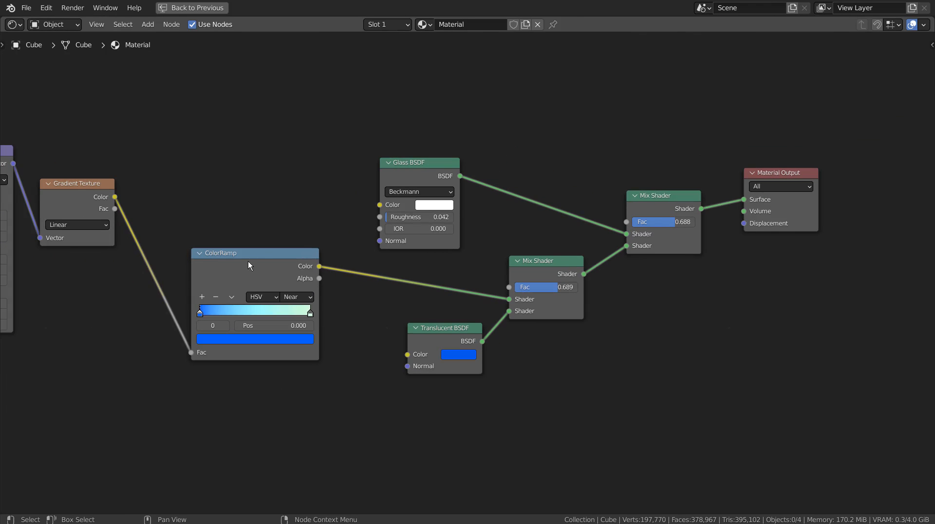
Arrange the Glass BSDF, ColorRamp, Gradient Texture, Mapping and Texture Coordinate nodes into a compact chain, then restore the normal editor layout.
{"action": "left_click_drag", "start_coordinate": [426, 170], "coordinate": [446, 173]}
{"action": "left_click_drag", "start_coordinate": [285, 252], "coordinate": [358, 263]}
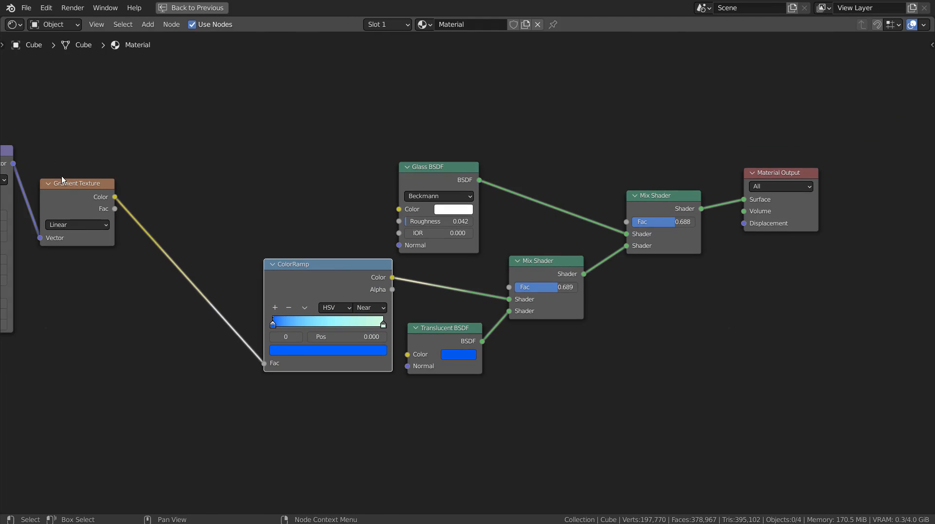
{"action": "left_click_drag", "start_coordinate": [62, 180], "coordinate": [190, 260]}
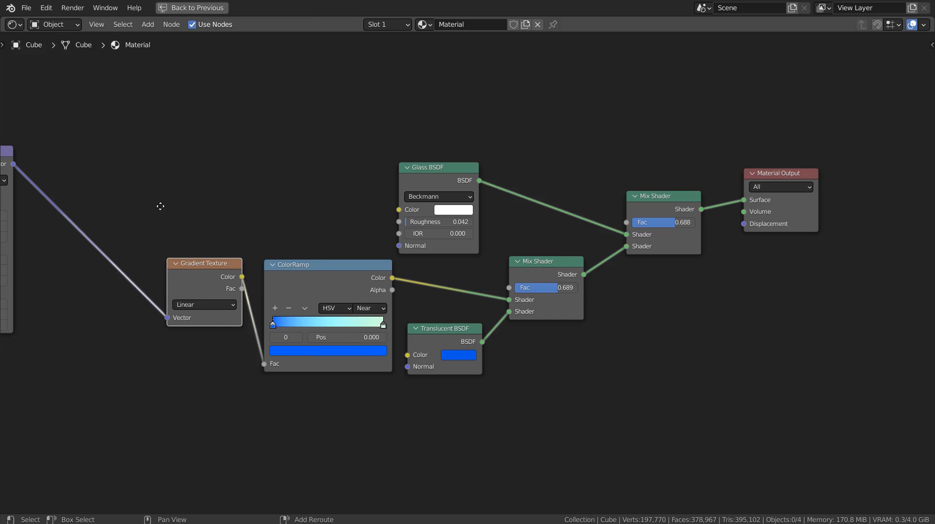
{"action": "middle_click_drag", "start_coordinate": [160, 206], "coordinate": [385, 233]}
{"action": "left_click_drag", "start_coordinate": [52, 151], "coordinate": [150, 209]}
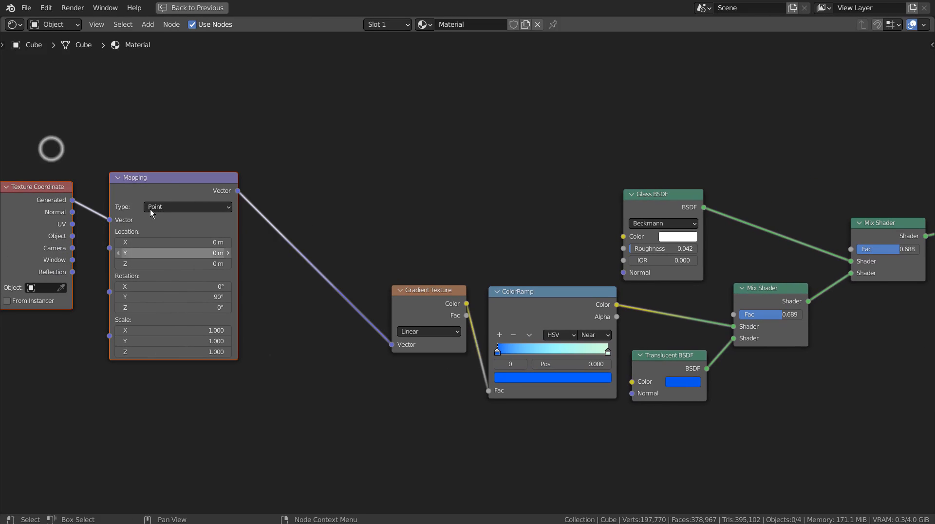
{"action": "left_click_drag", "start_coordinate": [149, 175], "coordinate": [331, 327]}
{"action": "middle_click_drag", "start_coordinate": [442, 298], "coordinate": [322, 229]}
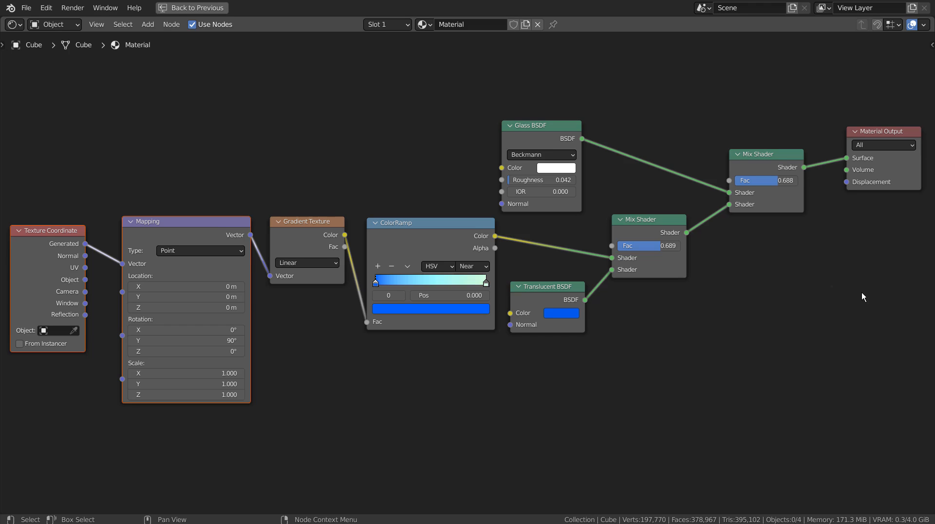
{"action": "key", "text": "ctrl+space"}
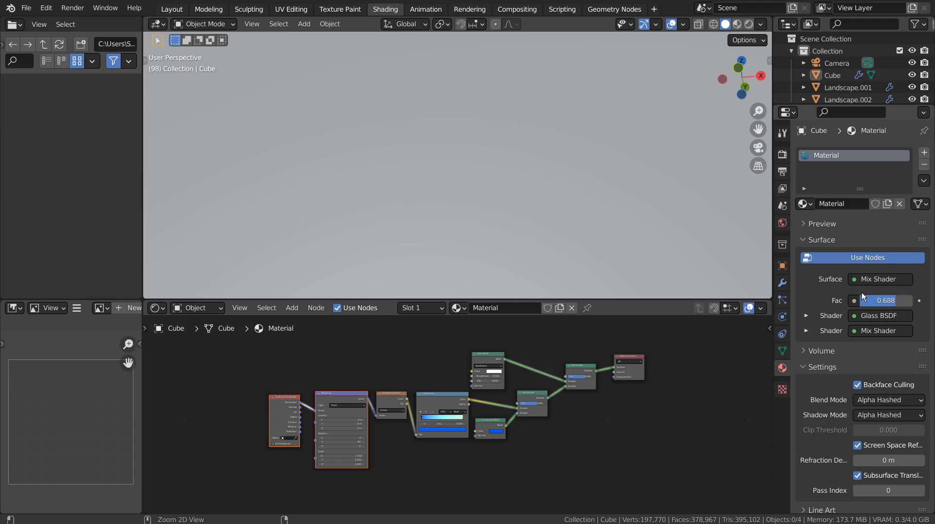
Return to the Layout workspace, play the finished waterfall from frame 1, stop at frame 98 and examine it from several sides.
{"action": "left_click", "coordinate": [172, 9]}
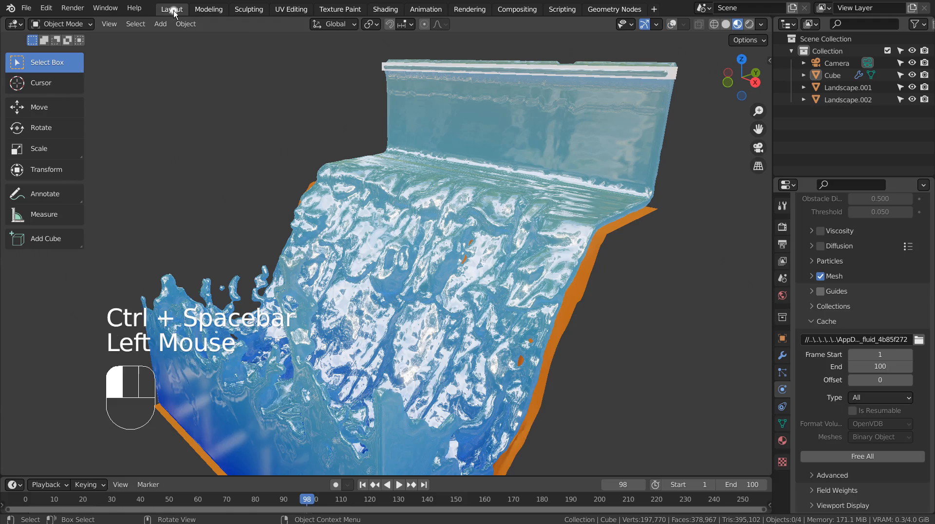
{"action": "left_click", "coordinate": [367, 491]}
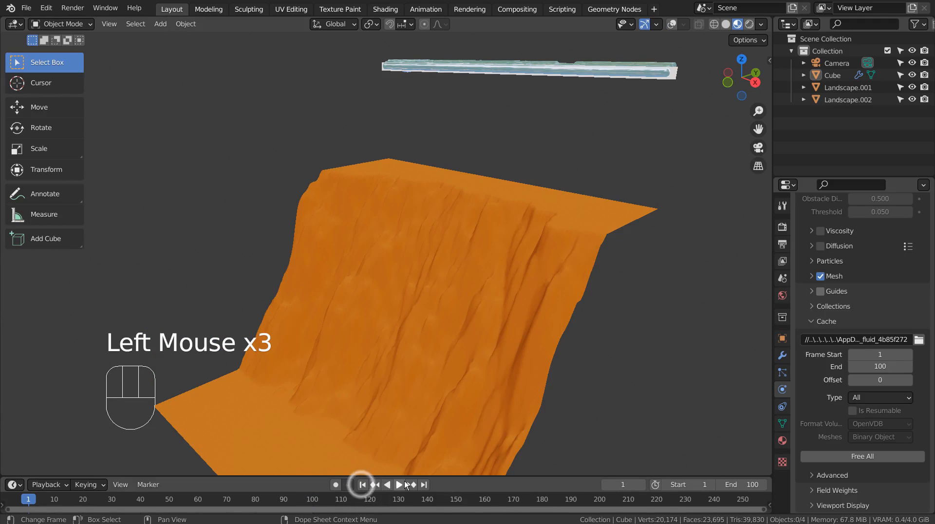
{"action": "left_click", "coordinate": [404, 482]}
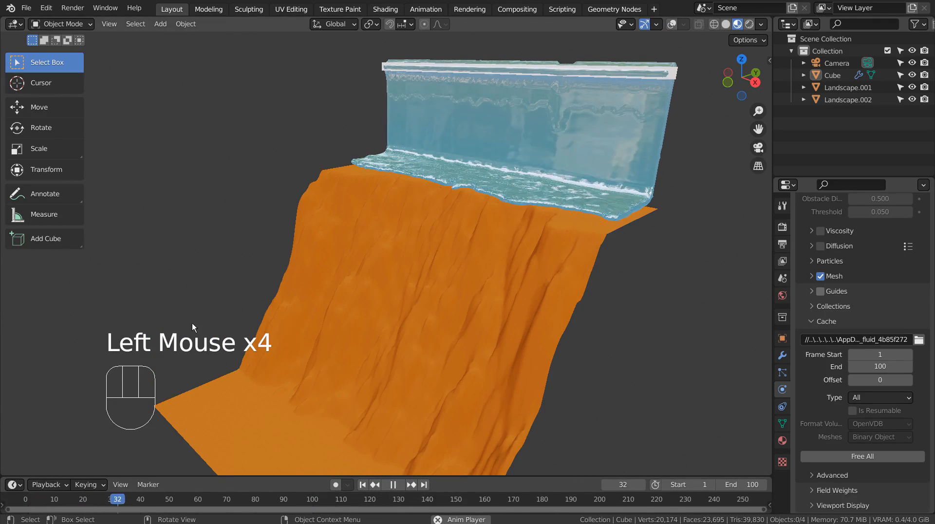
{"action": "middle_click_drag", "start_coordinate": [122, 299], "coordinate": [560, 350]}
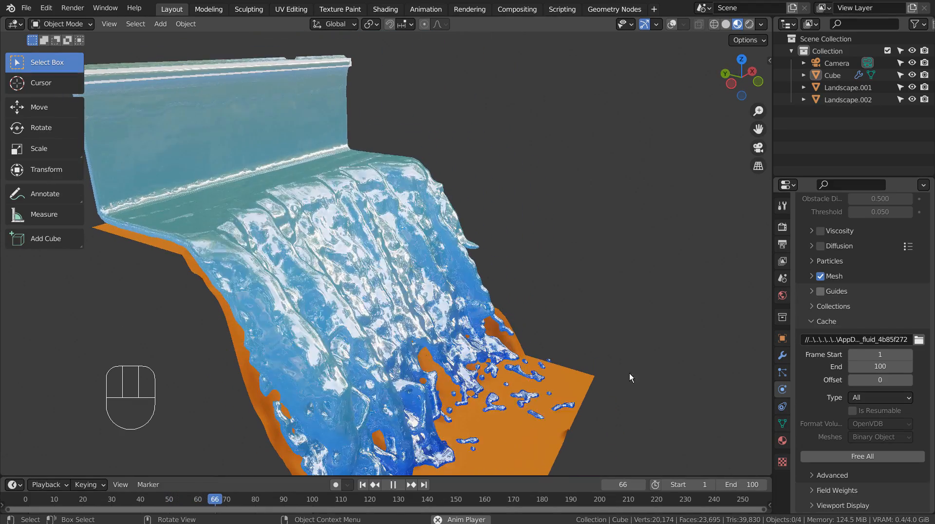
{"action": "middle_click_drag", "start_coordinate": [630, 374], "coordinate": [677, 372]}
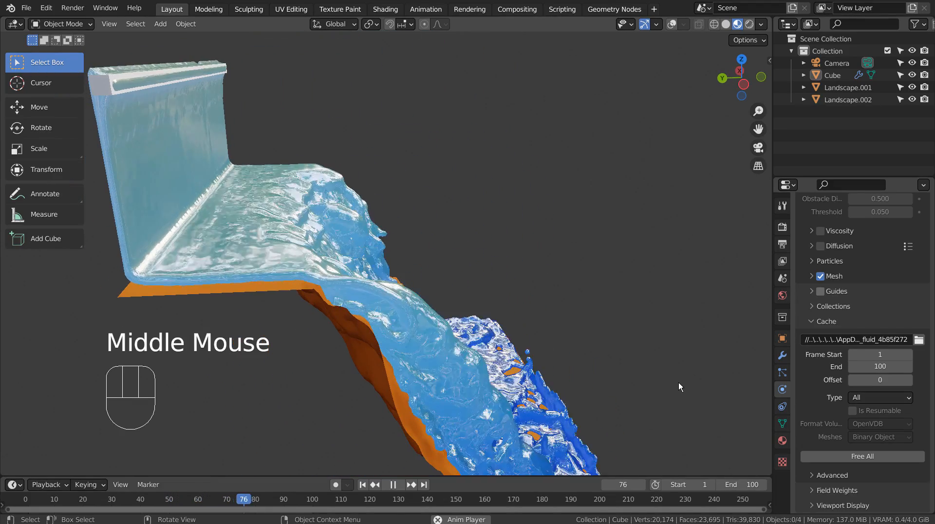
{"action": "left_click", "coordinate": [397, 486]}
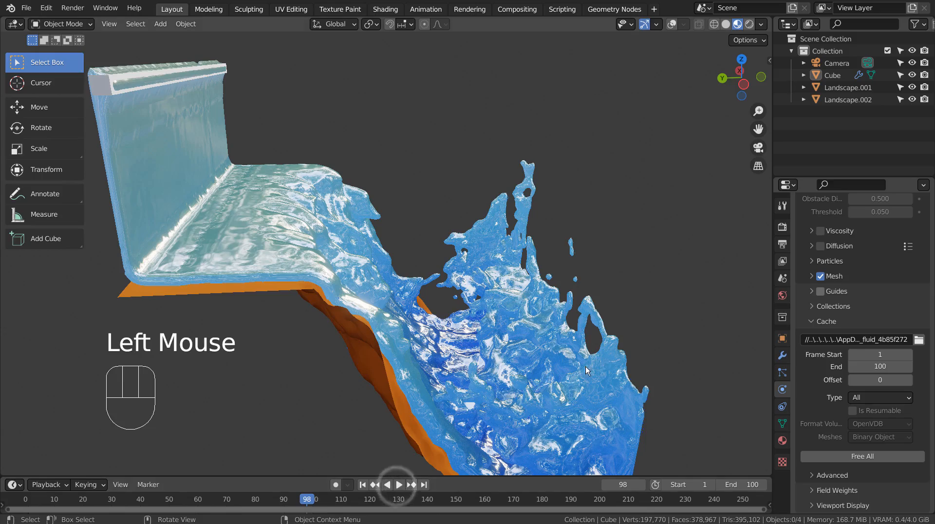
{"action": "middle_click_drag", "start_coordinate": [596, 361], "coordinate": [62, 387]}
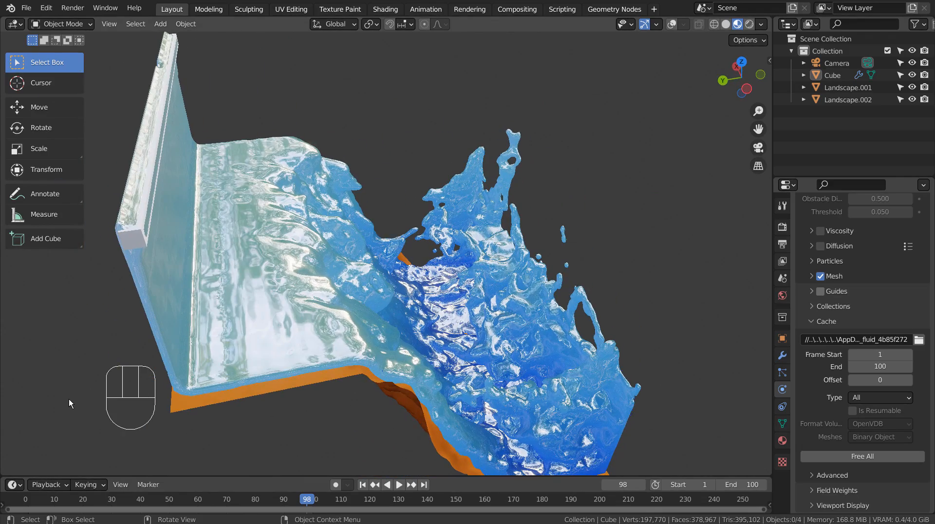